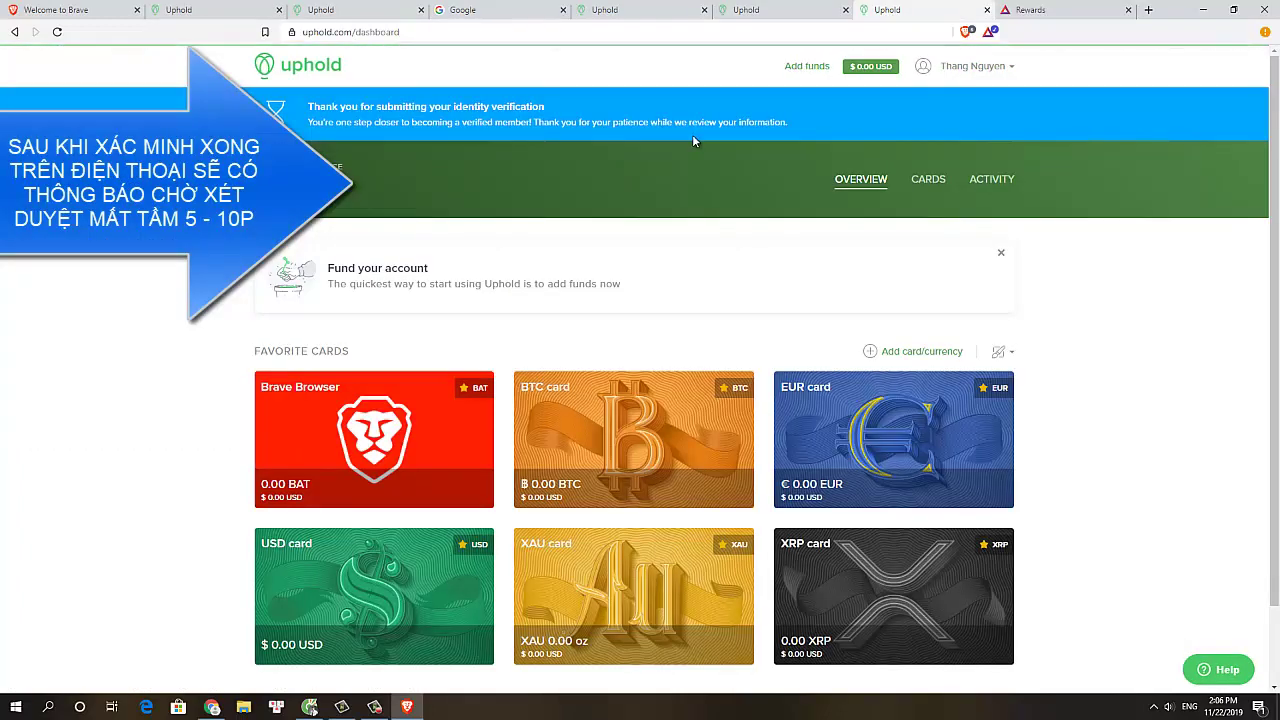
Check the Uphold dashboard and highlight the identity-verification pending-review message
{"action": "scroll", "coordinate": [657, 298], "scroll_direction": "down", "scroll_amount": 1}
{"action": "scroll", "coordinate": [655, 290], "scroll_direction": "up", "scroll_amount": 1}
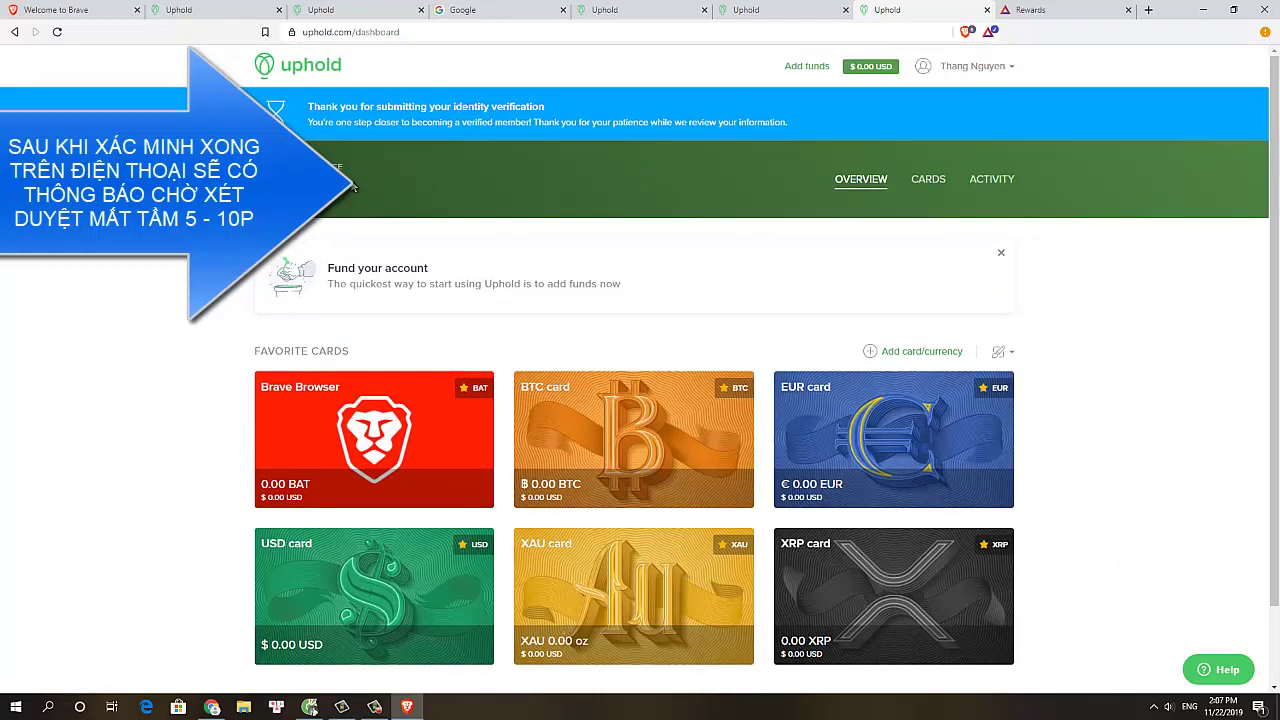
{"action": "left_click_drag", "start_coordinate": [309, 106], "coordinate": [823, 121]}
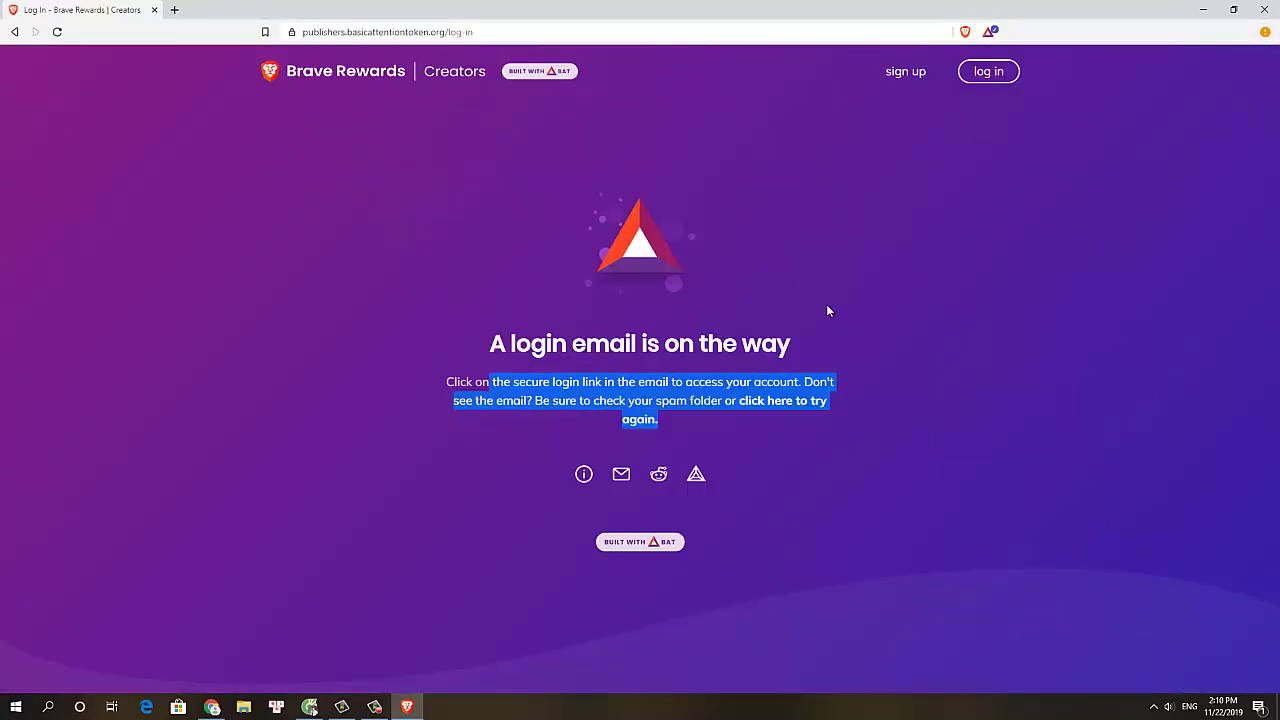
Sign up on Brave Rewards Creators with your email address and create the account
{"action": "left_click", "coordinate": [829, 309]}
{"action": "left_click", "coordinate": [917, 74]}
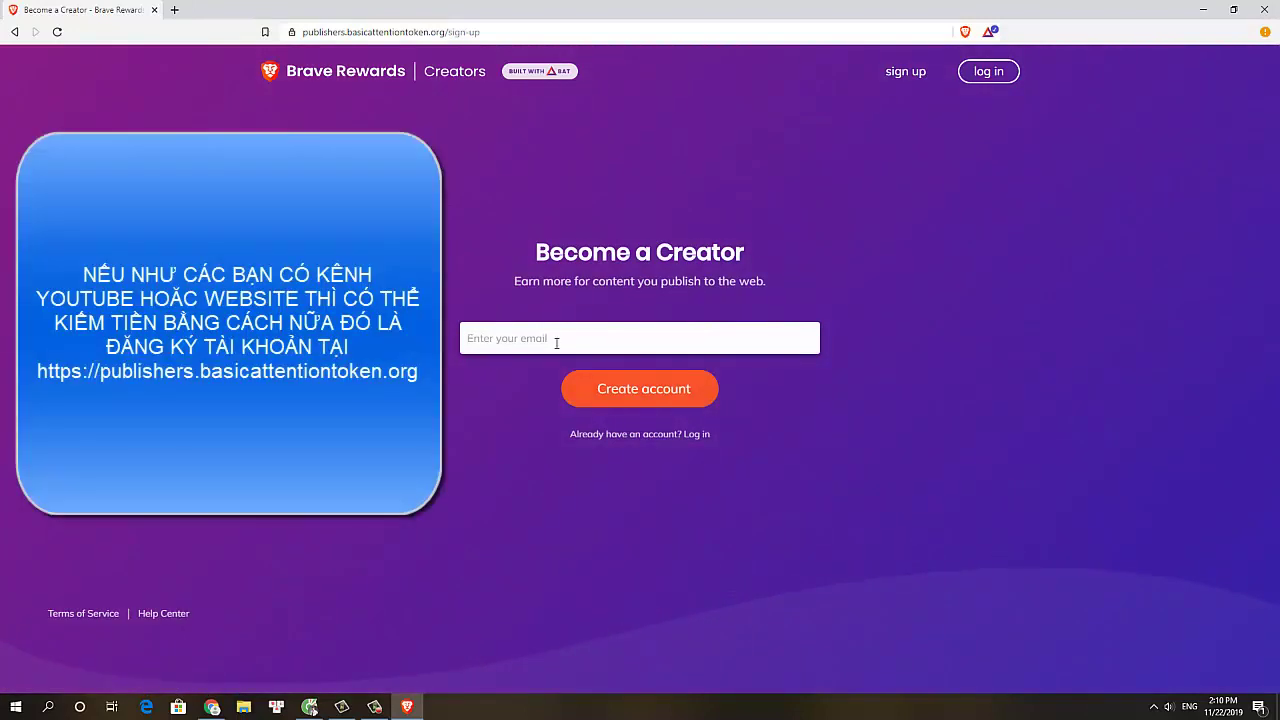
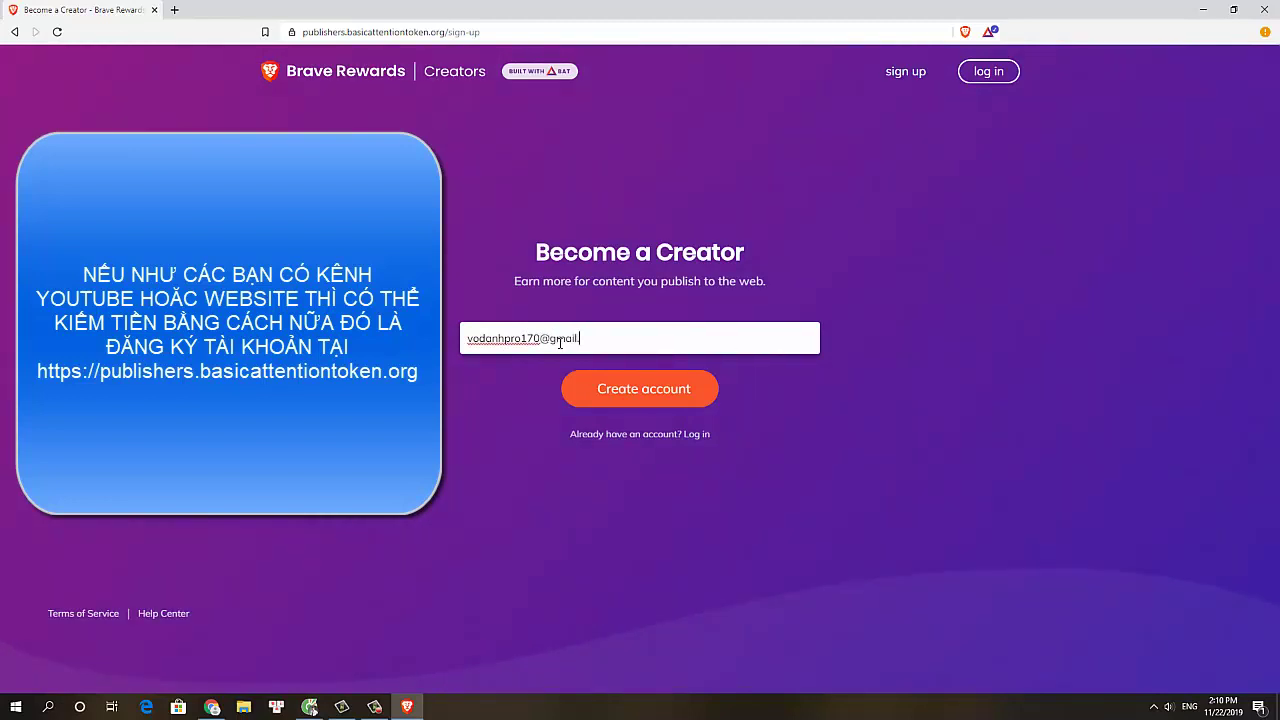
{"action": "left_click", "coordinate": [606, 391]}
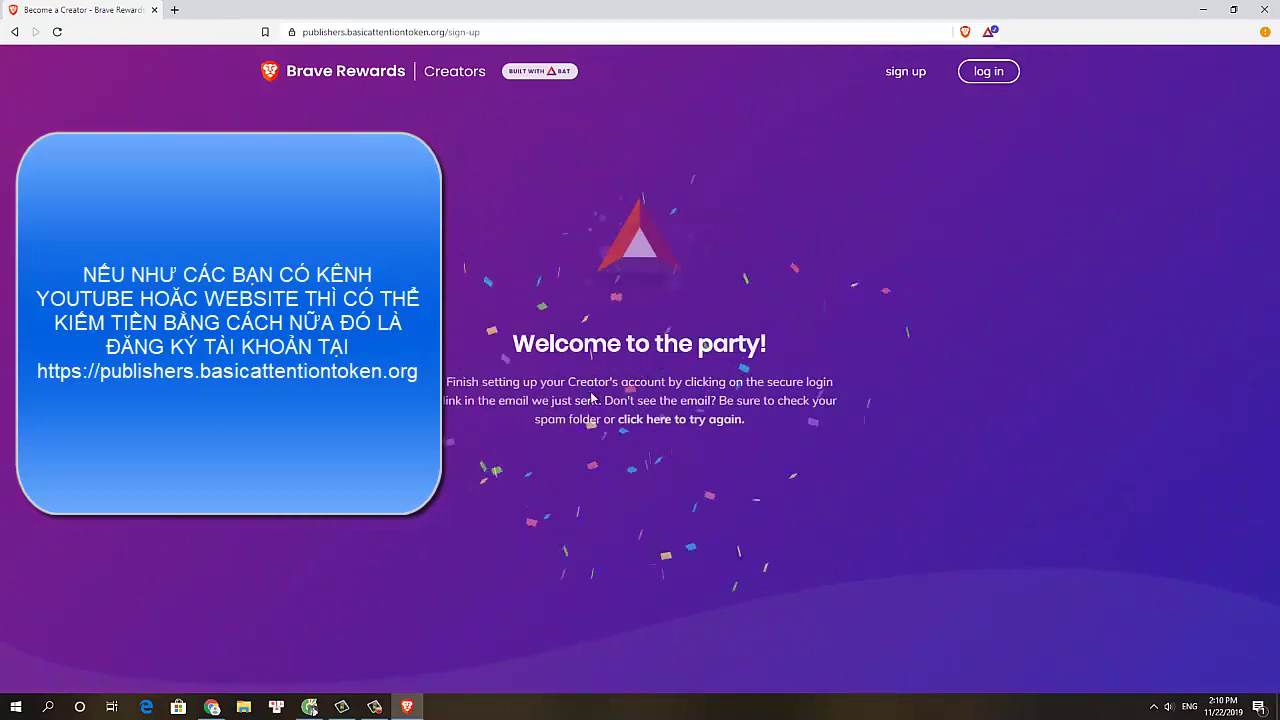
{"action": "left_click", "coordinate": [174, 9]}
Go to Gmail, open the Brave Rewards email, and verify the address
{"action": "type", "text": "gma"}
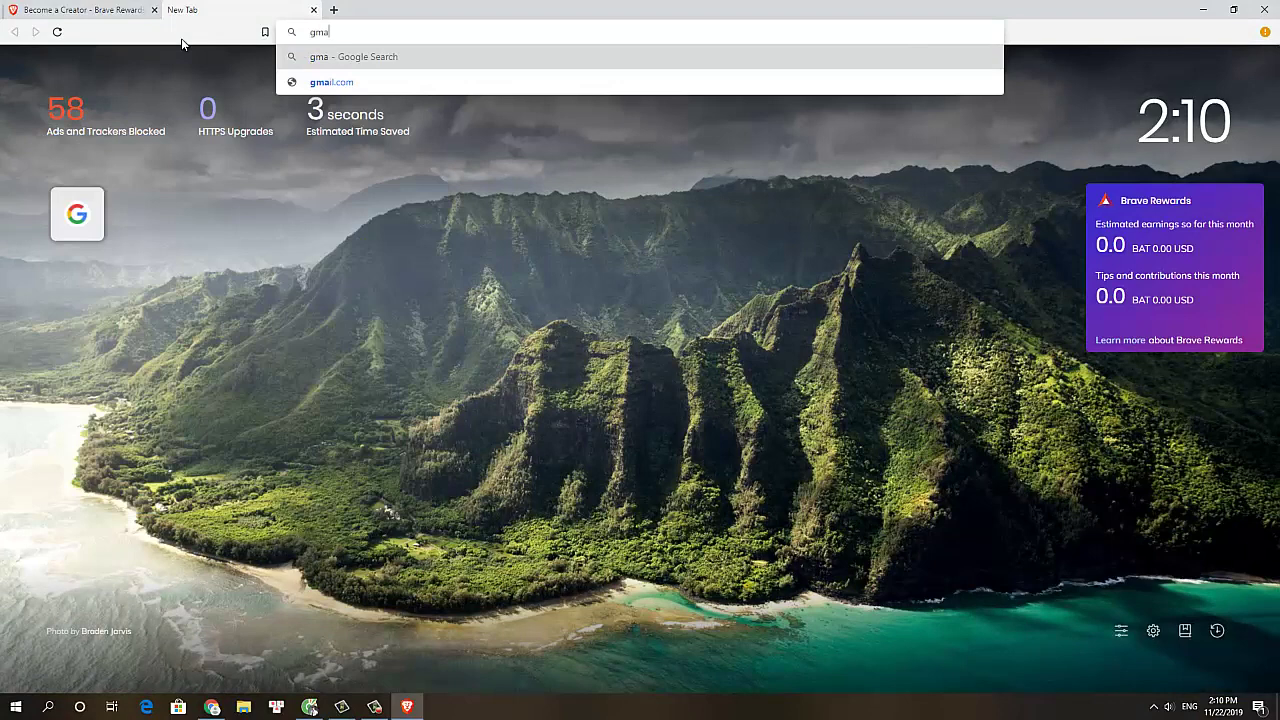
{"action": "key", "text": "Down"}
{"action": "key", "text": "Return"}
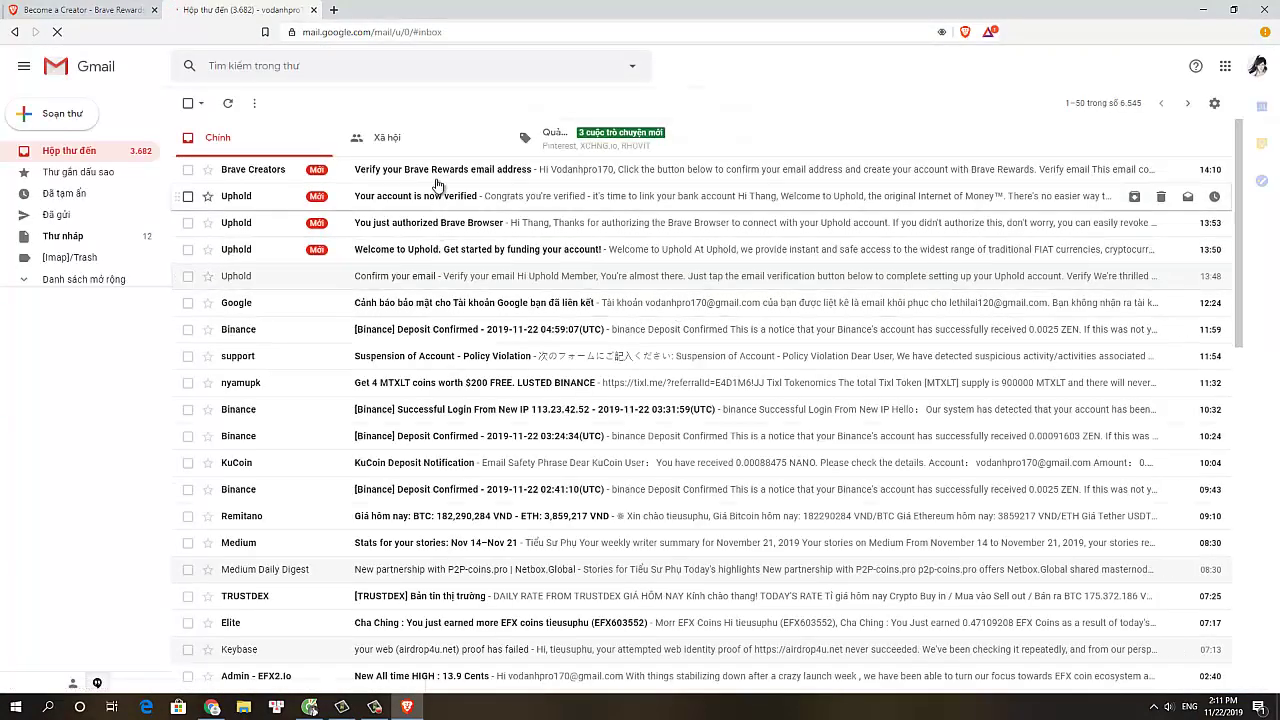
{"action": "left_click", "coordinate": [443, 177]}
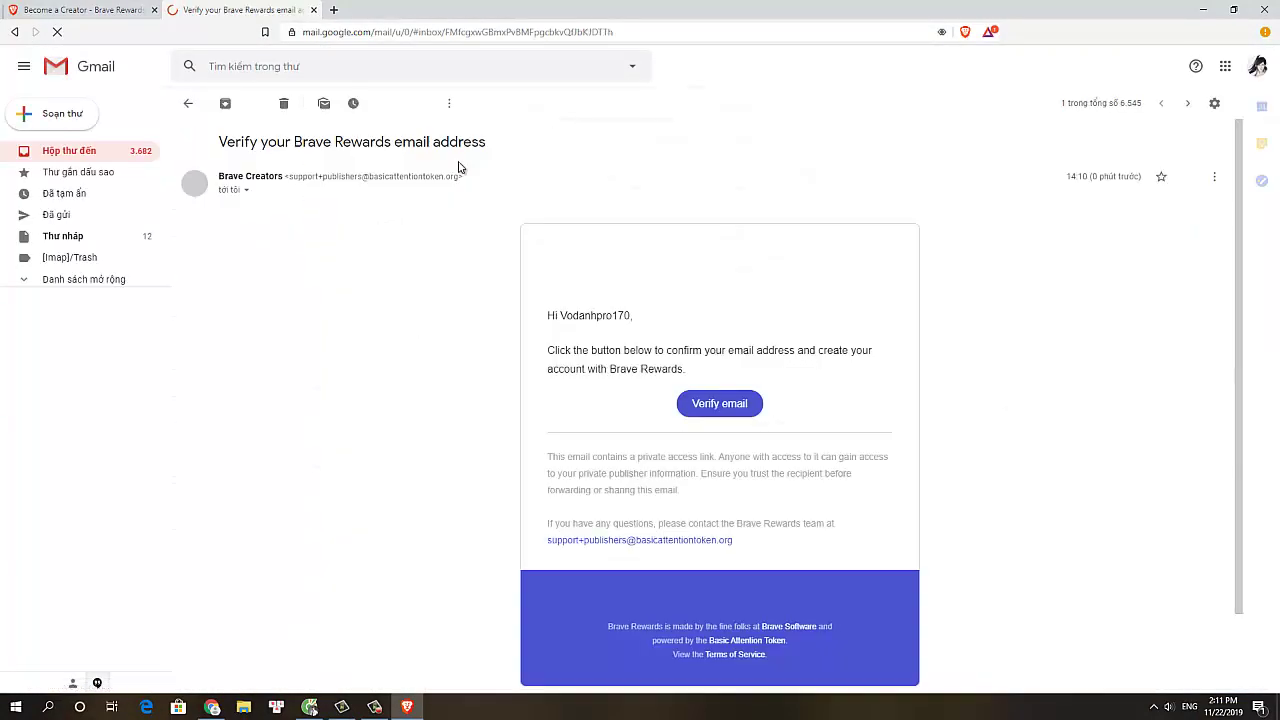
{"action": "left_click", "coordinate": [742, 408]}
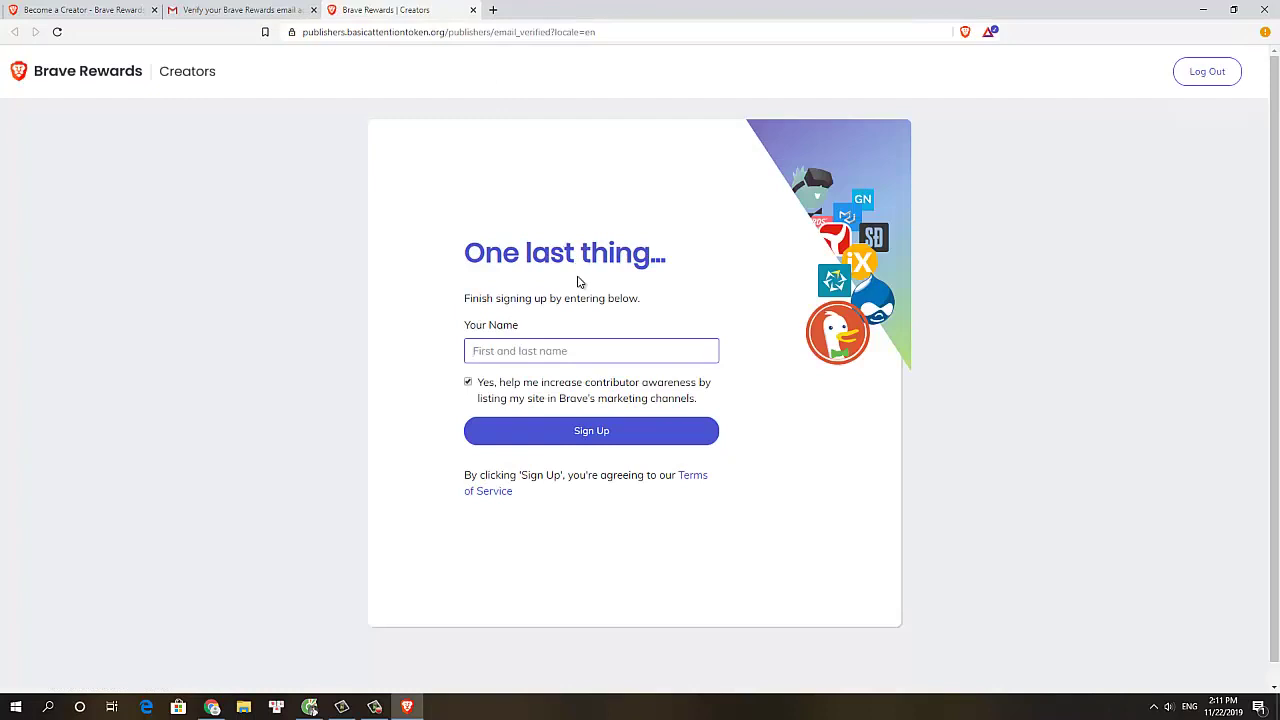
Enter your name to complete sign-up and skip two-factor authentication for now
{"action": "type", "text": "t"}
{"action": "key", "text": "BackSpace"}
{"action": "key", "text": "BackSpace"}
{"action": "type", "text": "t"}
{"action": "left_click", "coordinate": [572, 431]}
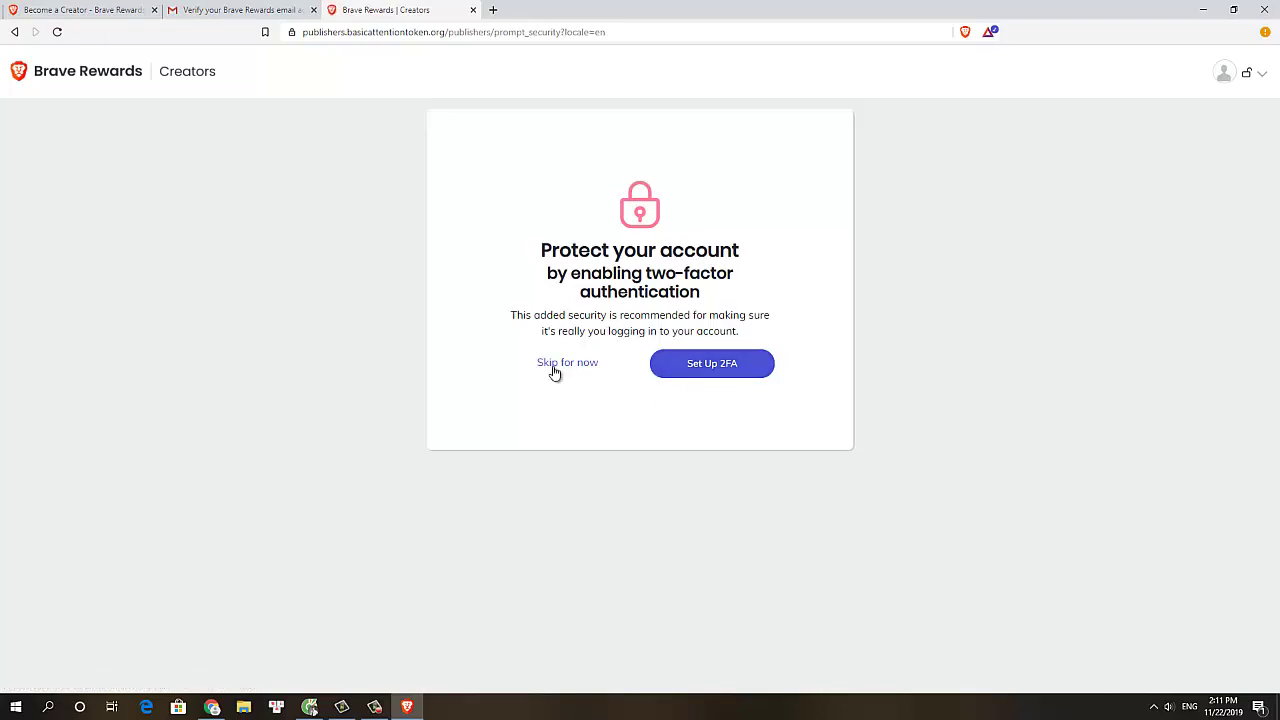
{"action": "left_click", "coordinate": [563, 370]}
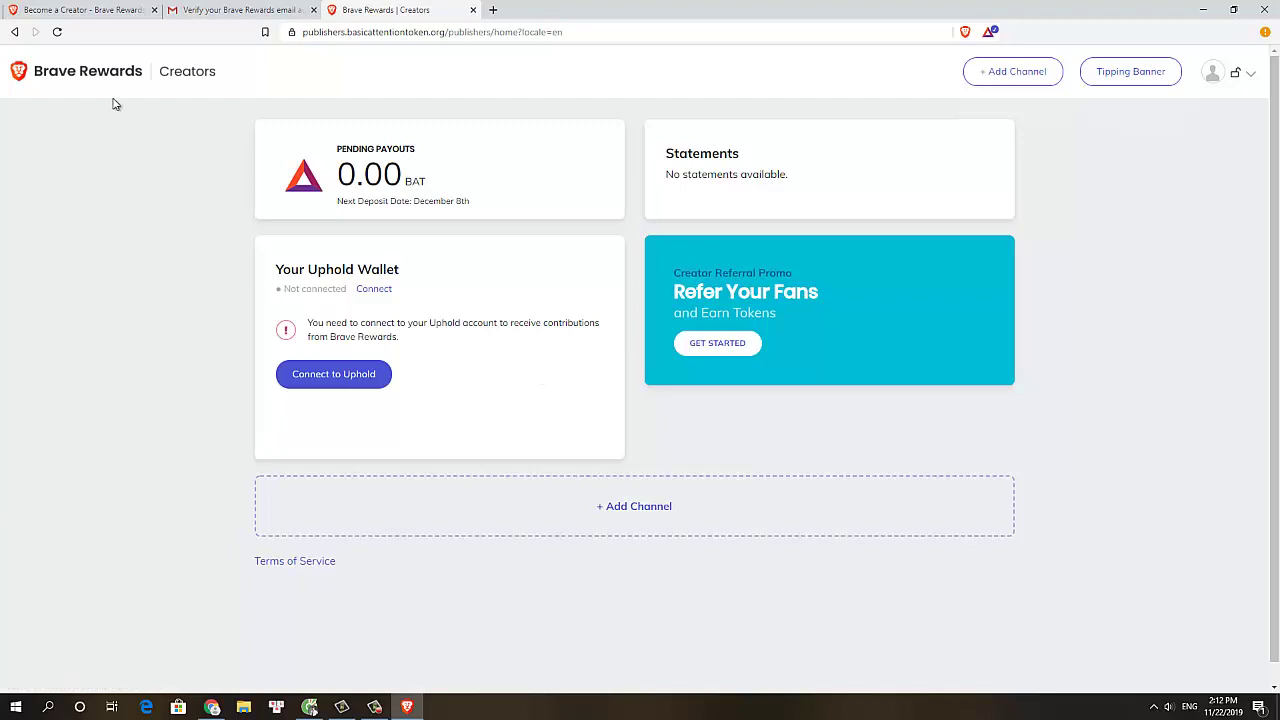
Authorize Uphold and connect the wallet with BAT as the deposit currency
{"action": "left_click", "coordinate": [325, 380]}
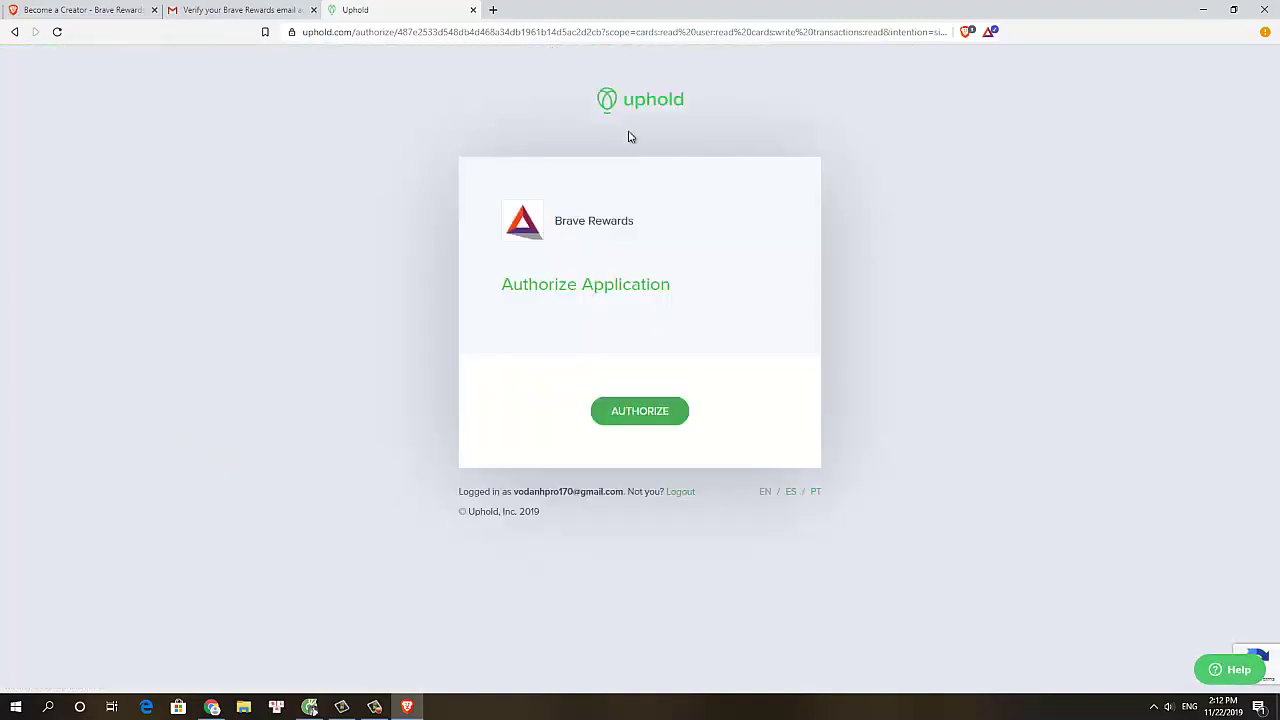
{"action": "left_click", "coordinate": [642, 410]}
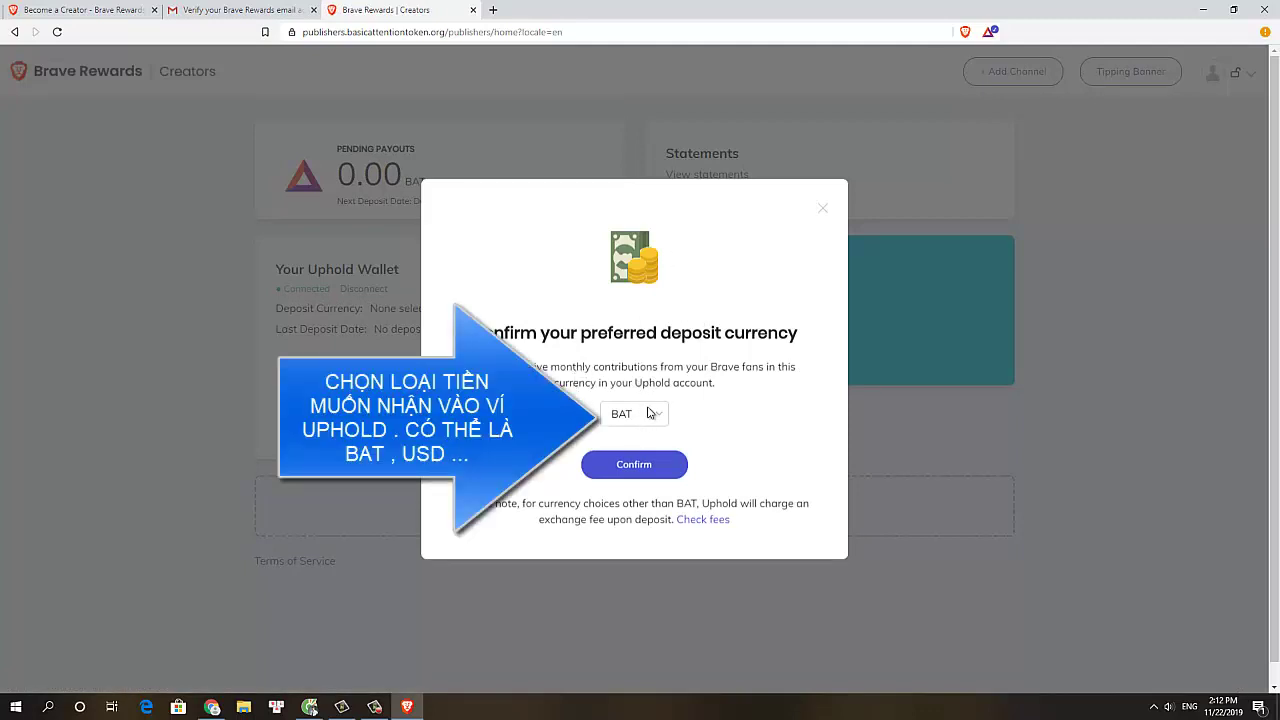
{"action": "left_click", "coordinate": [634, 464]}
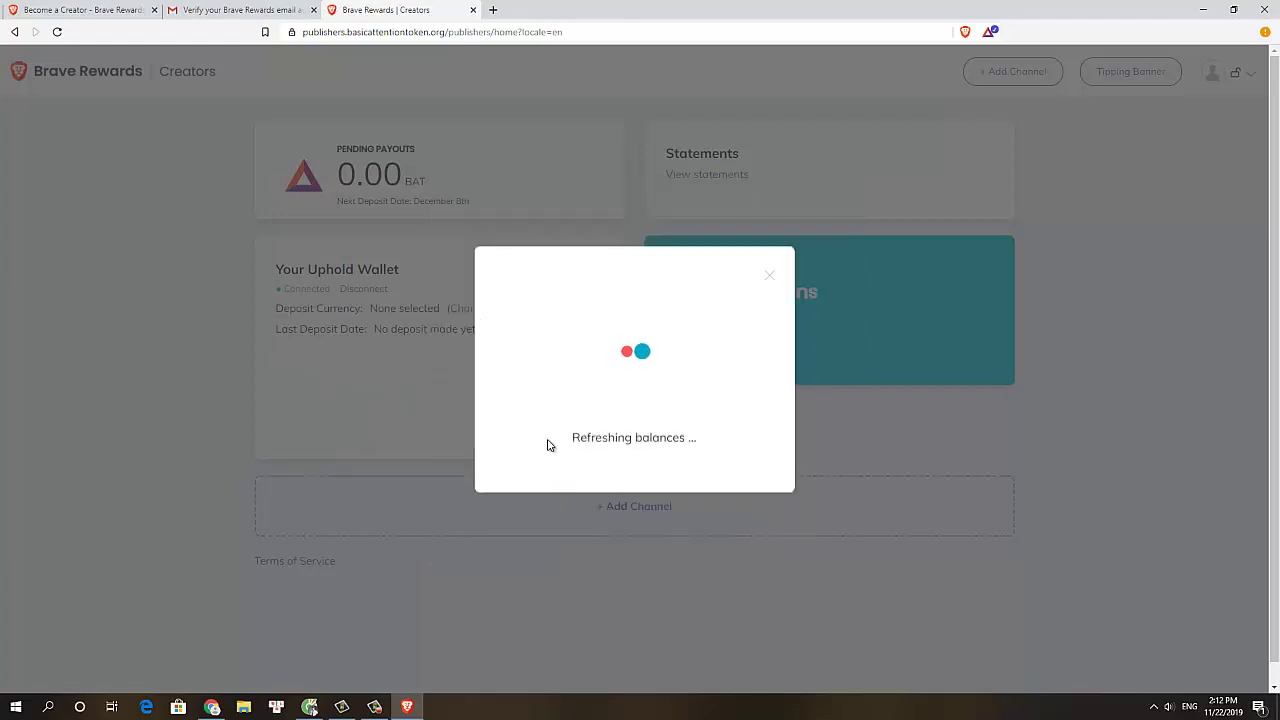
Bring up the Add Channel choices on the creator dashboard
{"action": "left_click_drag", "start_coordinate": [624, 440], "coordinate": [695, 440]}
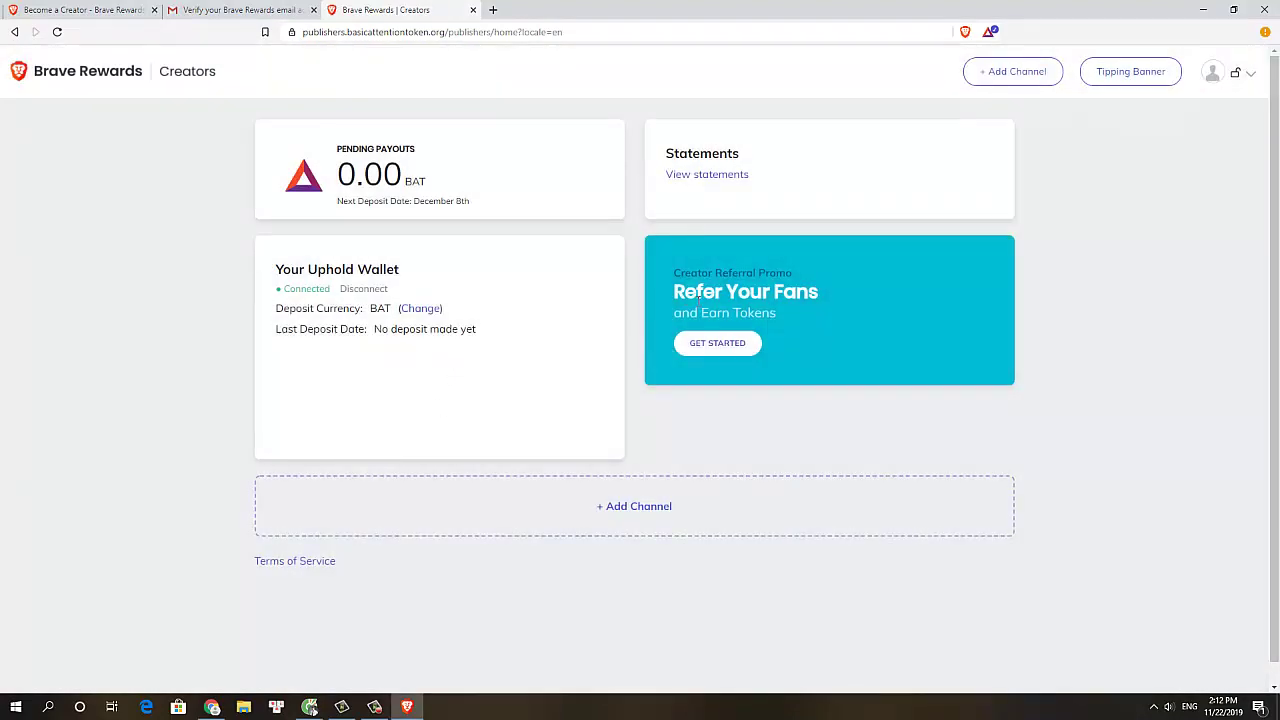
{"action": "scroll", "coordinate": [668, 231], "scroll_direction": "down", "scroll_amount": 1}
{"action": "scroll", "coordinate": [793, 295], "scroll_direction": "up", "scroll_amount": 1}
{"action": "left_click", "coordinate": [993, 80]}
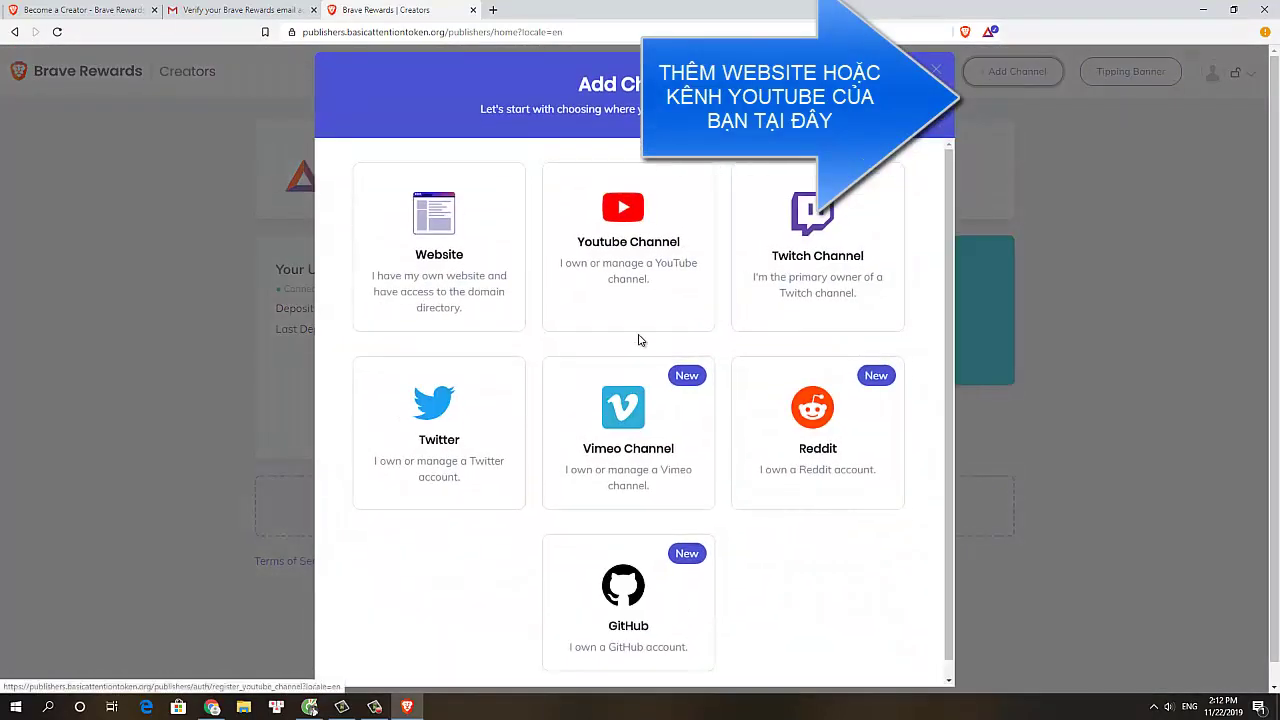
Add a YouTube channel by signing in with its Google account and allowing access
{"action": "left_click", "coordinate": [630, 298]}
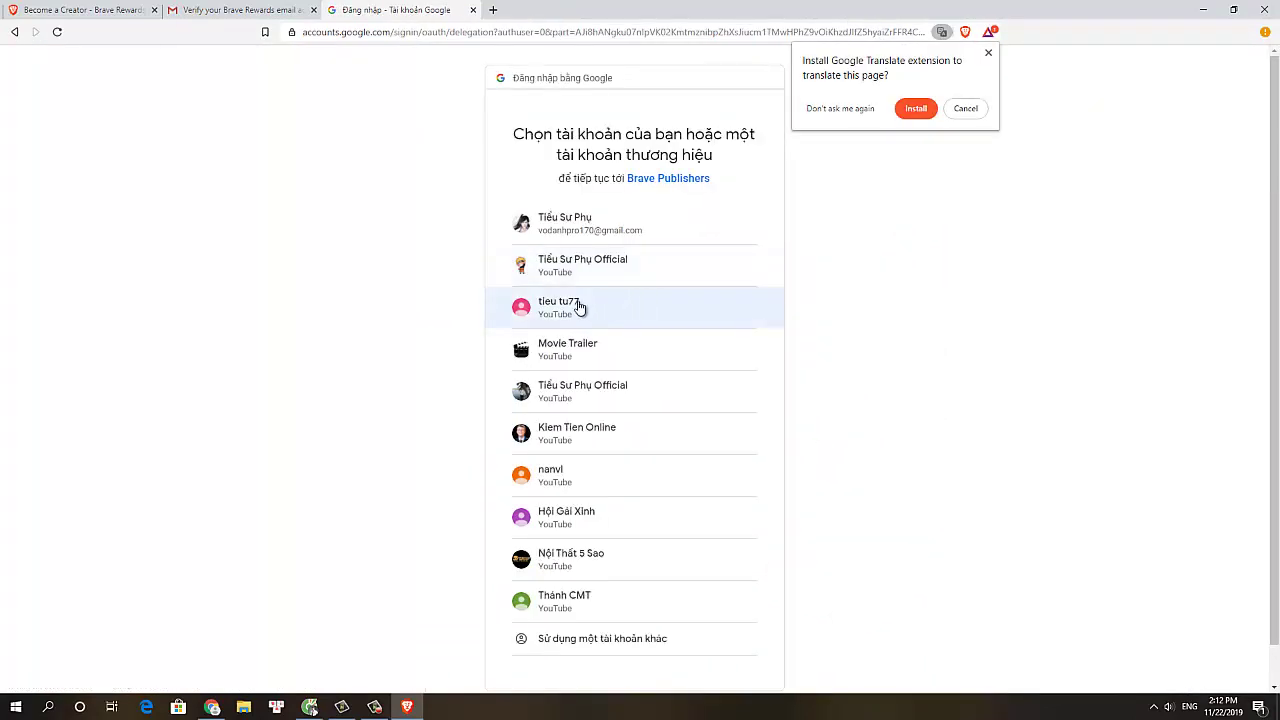
{"action": "left_click", "coordinate": [580, 394]}
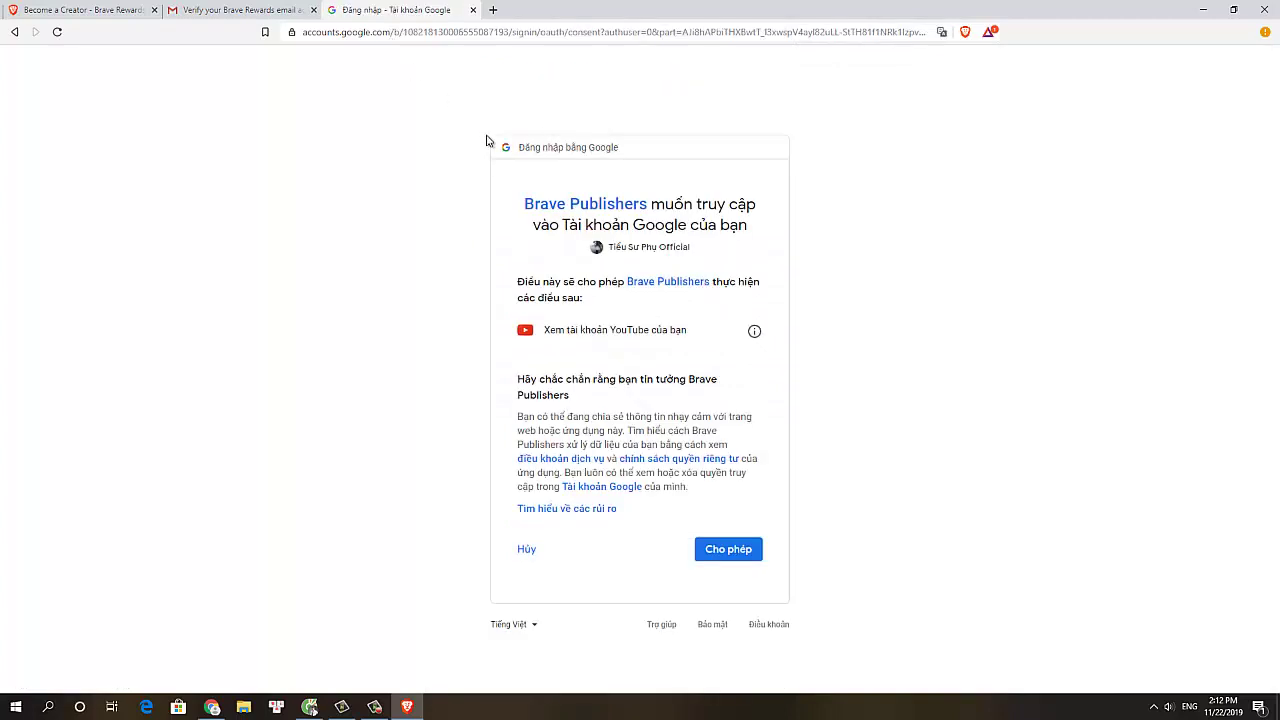
{"action": "left_click", "coordinate": [707, 549]}
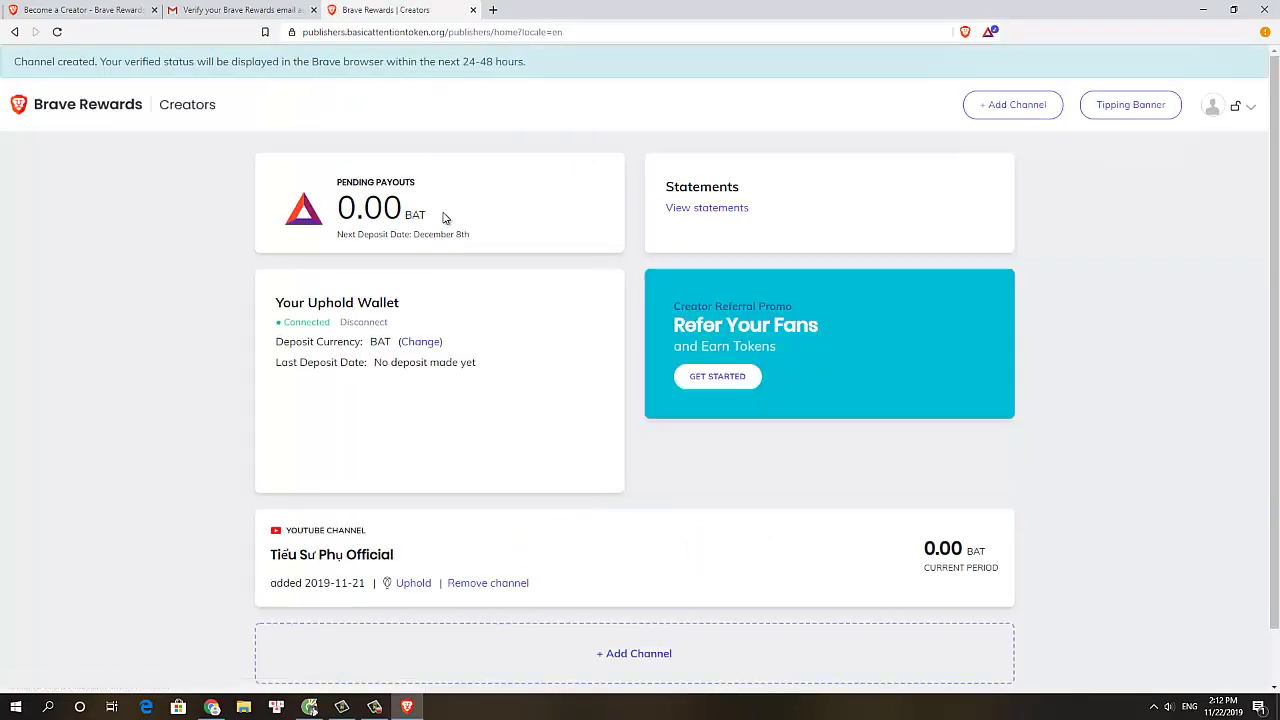
{"action": "scroll", "coordinate": [446, 222], "scroll_direction": "down", "scroll_amount": 1}
{"action": "scroll", "coordinate": [475, 289], "scroll_direction": "up", "scroll_amount": 1}
Highlight the 24-48 hour verified-status notice, then close the Gmail tab
{"action": "left_click_drag", "start_coordinate": [217, 66], "coordinate": [311, 71]}
{"action": "left_click", "coordinate": [258, 64]}
{"action": "left_click_drag", "start_coordinate": [141, 64], "coordinate": [577, 84]}
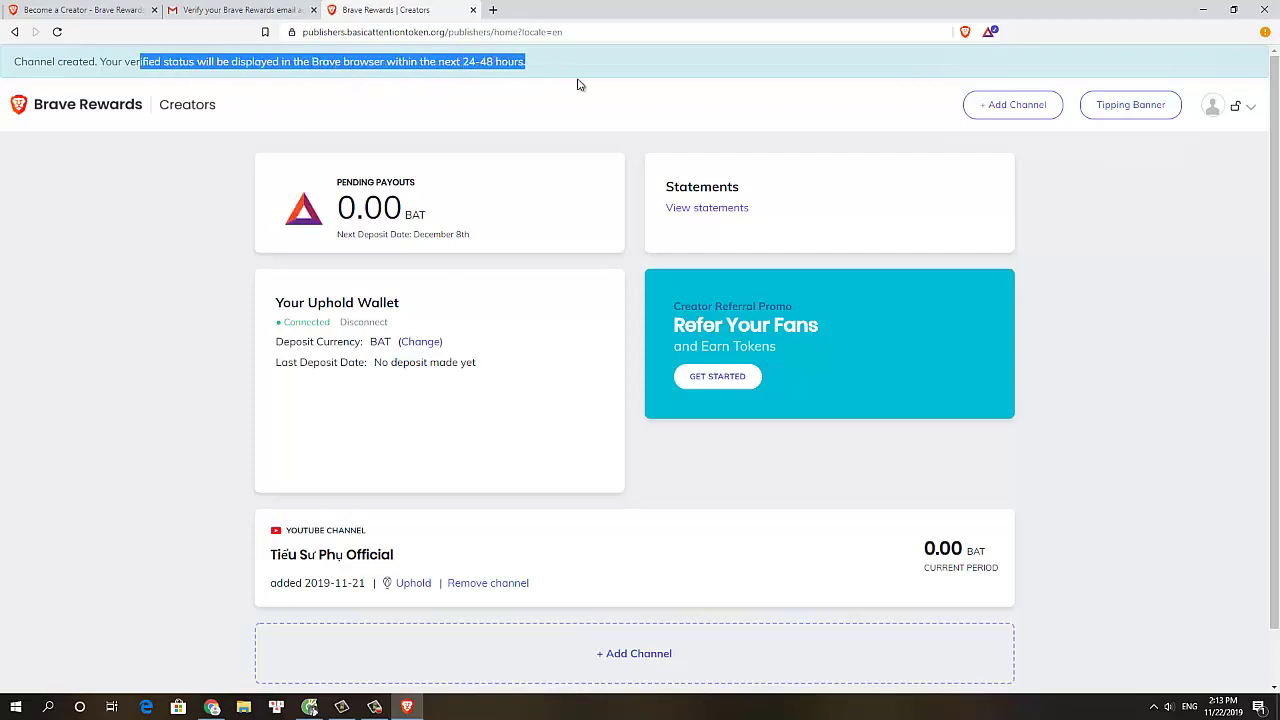
{"action": "scroll", "coordinate": [575, 424], "scroll_direction": "down", "scroll_amount": 2}
{"action": "scroll", "coordinate": [564, 420], "scroll_direction": "up", "scroll_amount": 2}
{"action": "left_click", "coordinate": [240, 10]}
{"action": "left_click", "coordinate": [312, 10]}
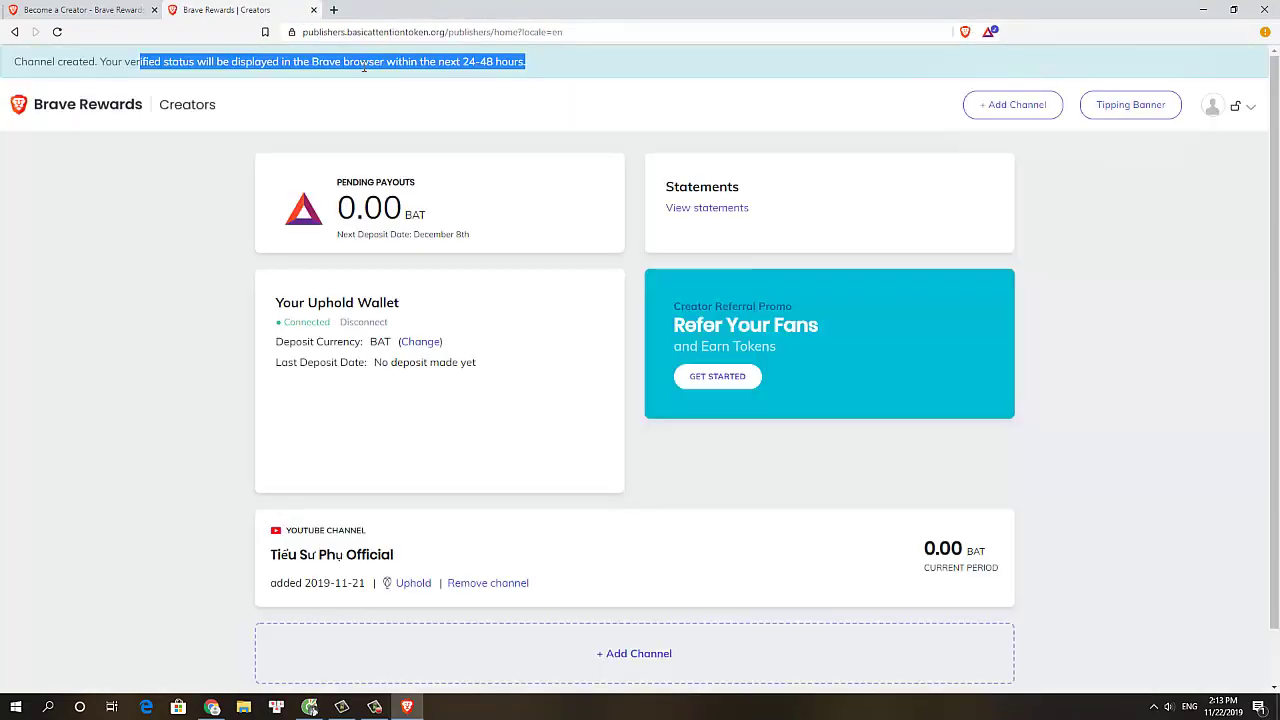
Add airdrop4u.net as a website channel using the address copied from WordPress
{"action": "left_click", "coordinate": [1025, 106]}
{"action": "left_click", "coordinate": [472, 263]}
{"action": "left_click_drag", "start_coordinate": [389, 32], "coordinate": [288, 38]}
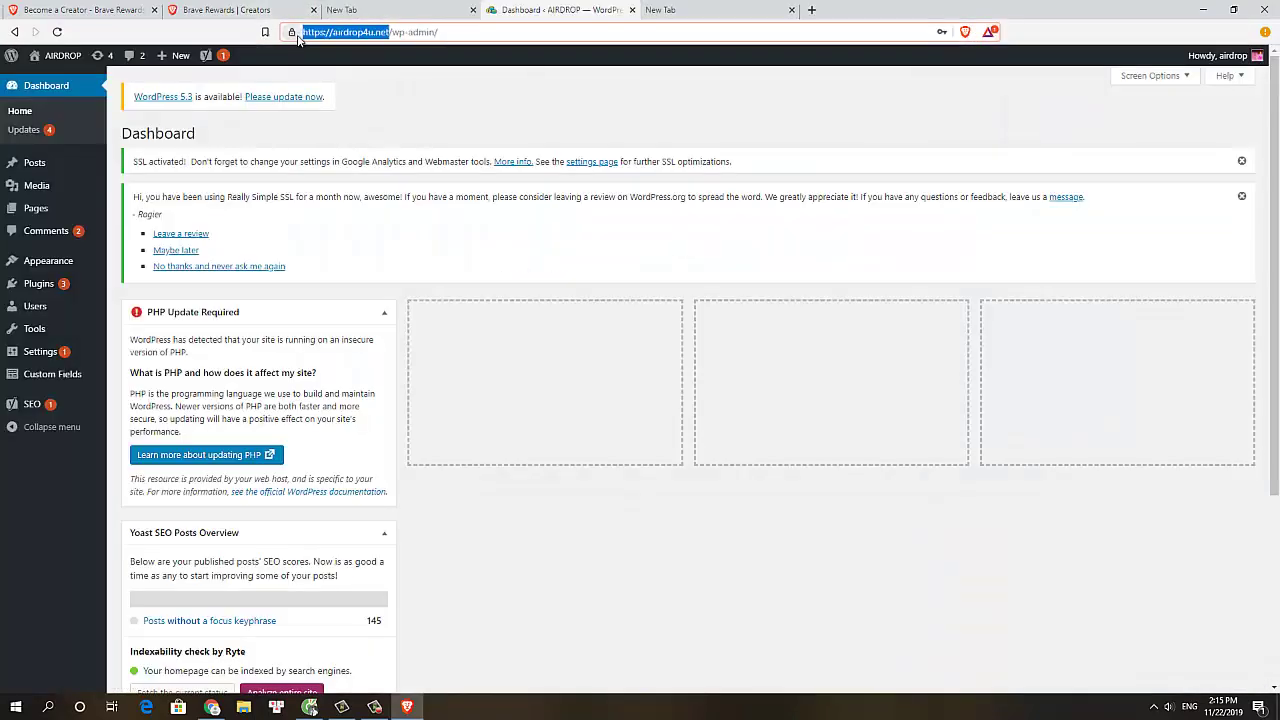
{"action": "key", "text": "ctrl+c"}
{"action": "left_click", "coordinate": [275, 9]}
{"action": "key", "text": "ctrl+v"}
{"action": "left_click", "coordinate": [602, 343]}
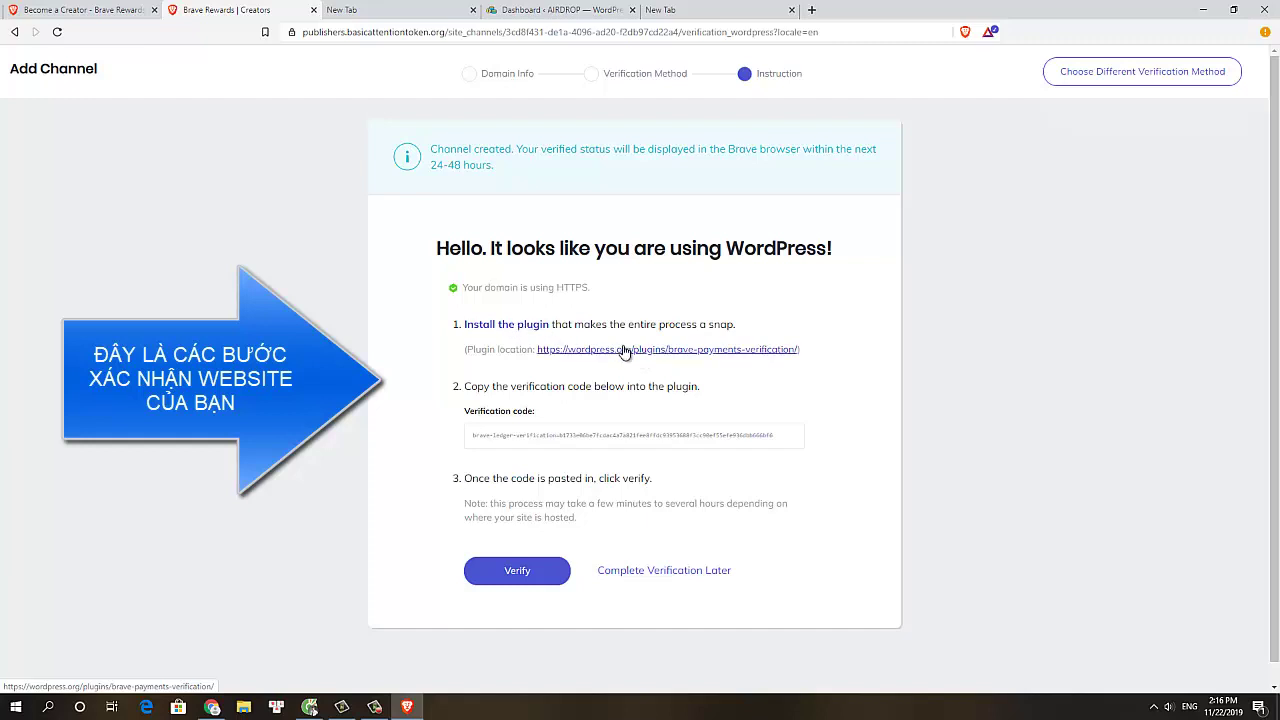
Select the WordPress verification code and go back to the WordPress dashboard
{"action": "triple_click", "coordinate": [593, 435]}
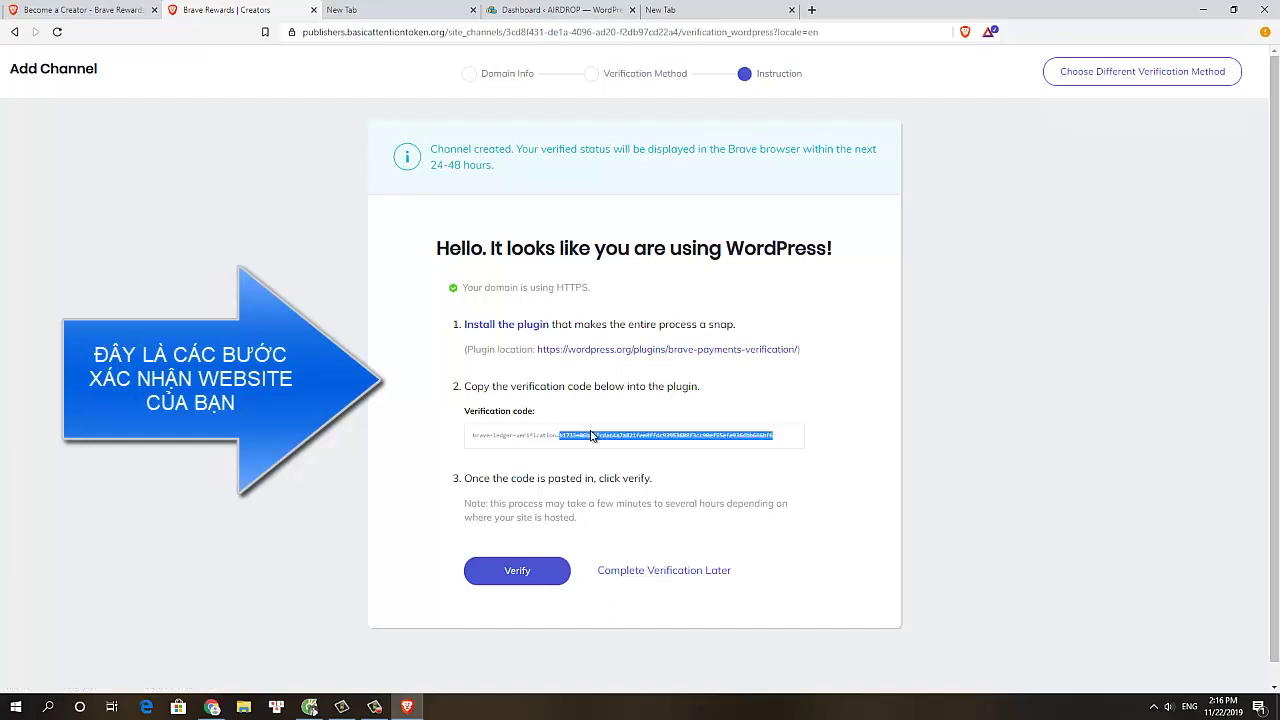
{"action": "right_click", "coordinate": [654, 357]}
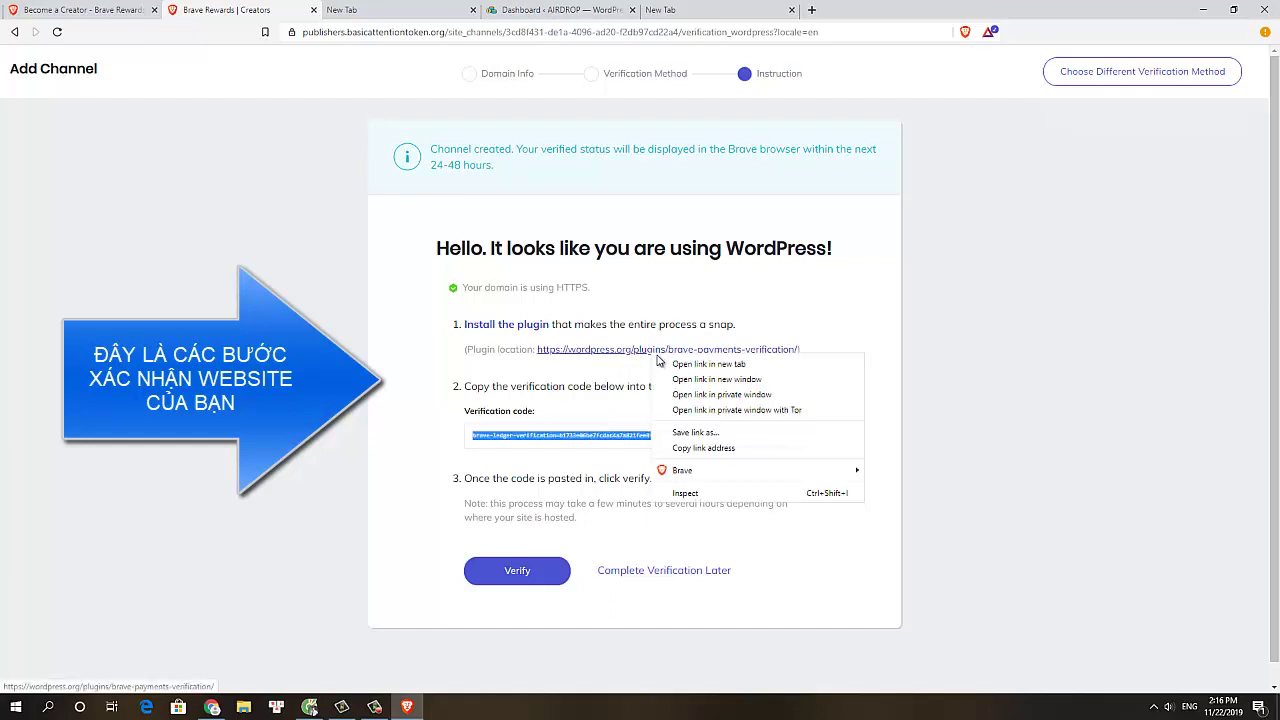
{"action": "left_click", "coordinate": [370, 350]}
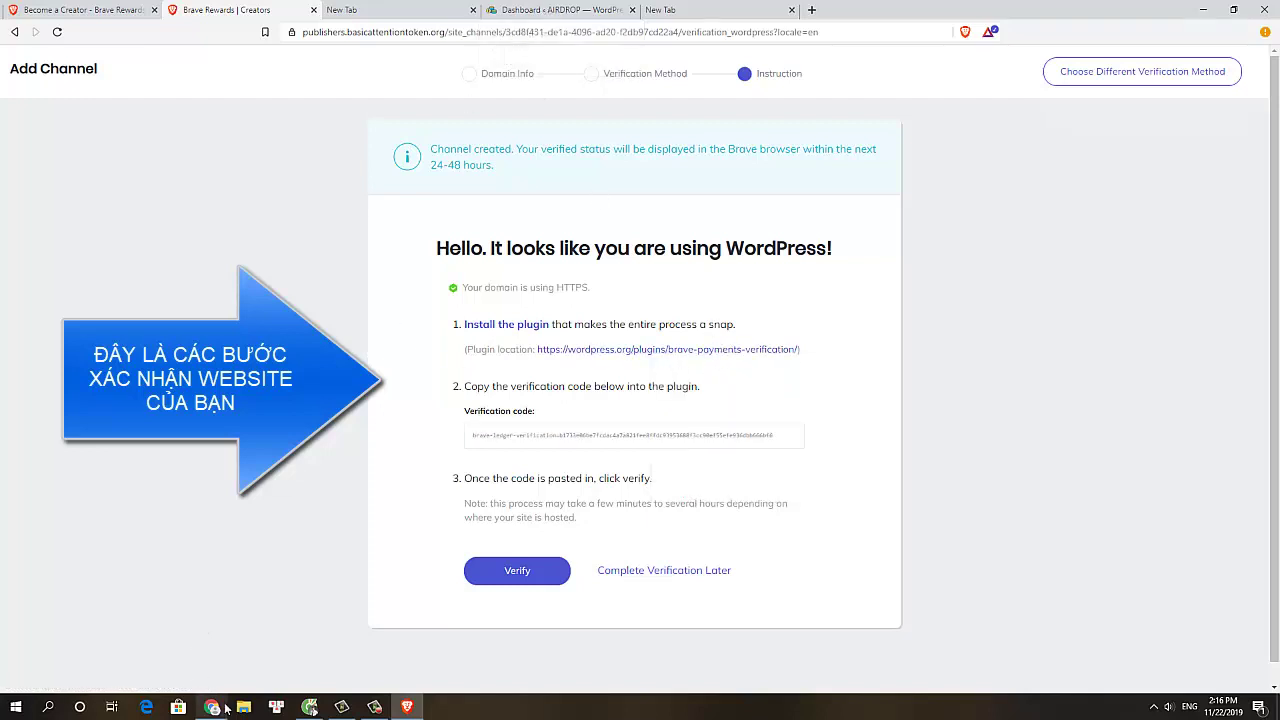
{"action": "left_click", "coordinate": [556, 12]}
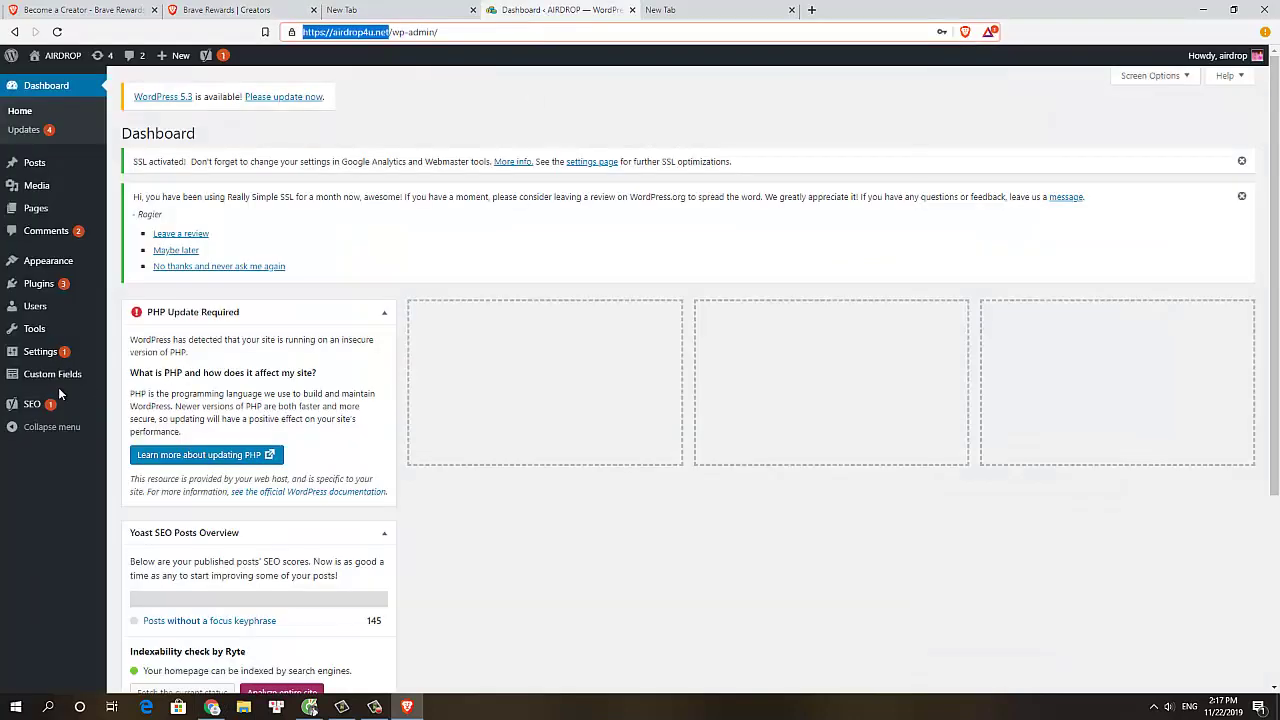
Search the Add New Plugins page for Brave Payment Verification
{"action": "mouse_move", "coordinate": [52, 285]}
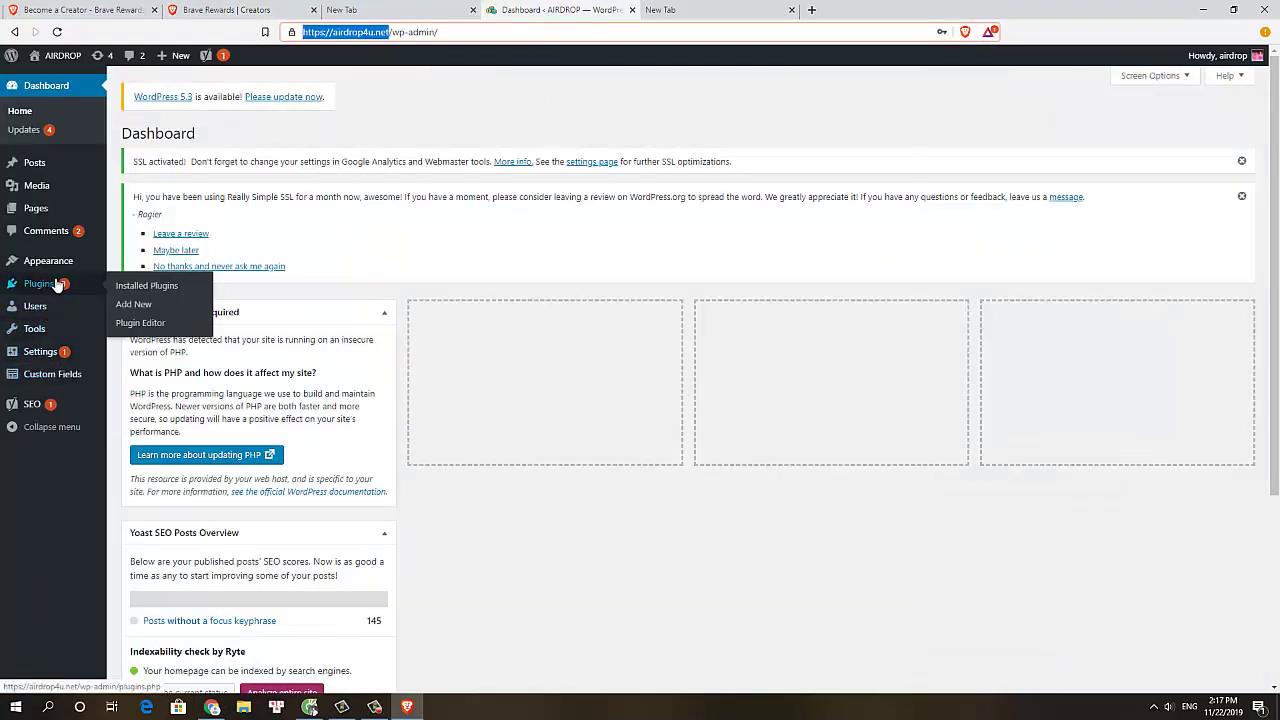
{"action": "left_click", "coordinate": [140, 305]}
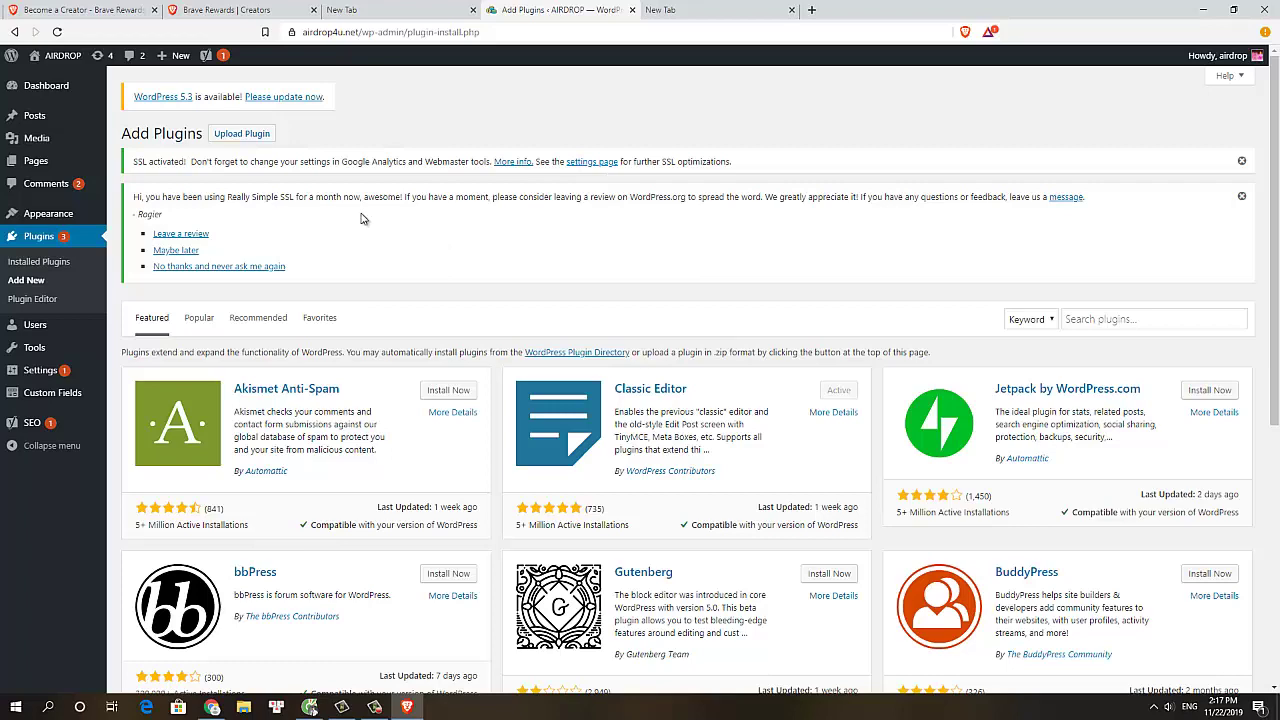
{"action": "left_click", "coordinate": [241, 137]}
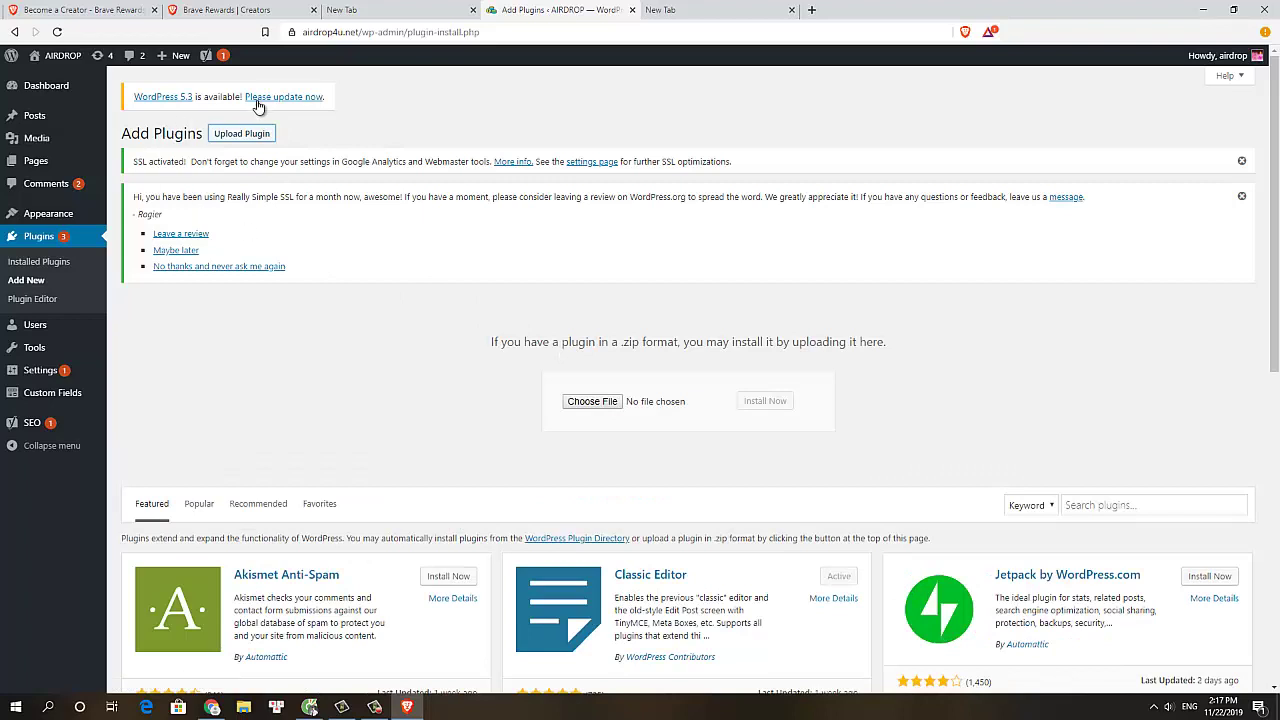
{"action": "left_click", "coordinate": [1077, 510]}
{"action": "key", "text": "ctrl+v"}
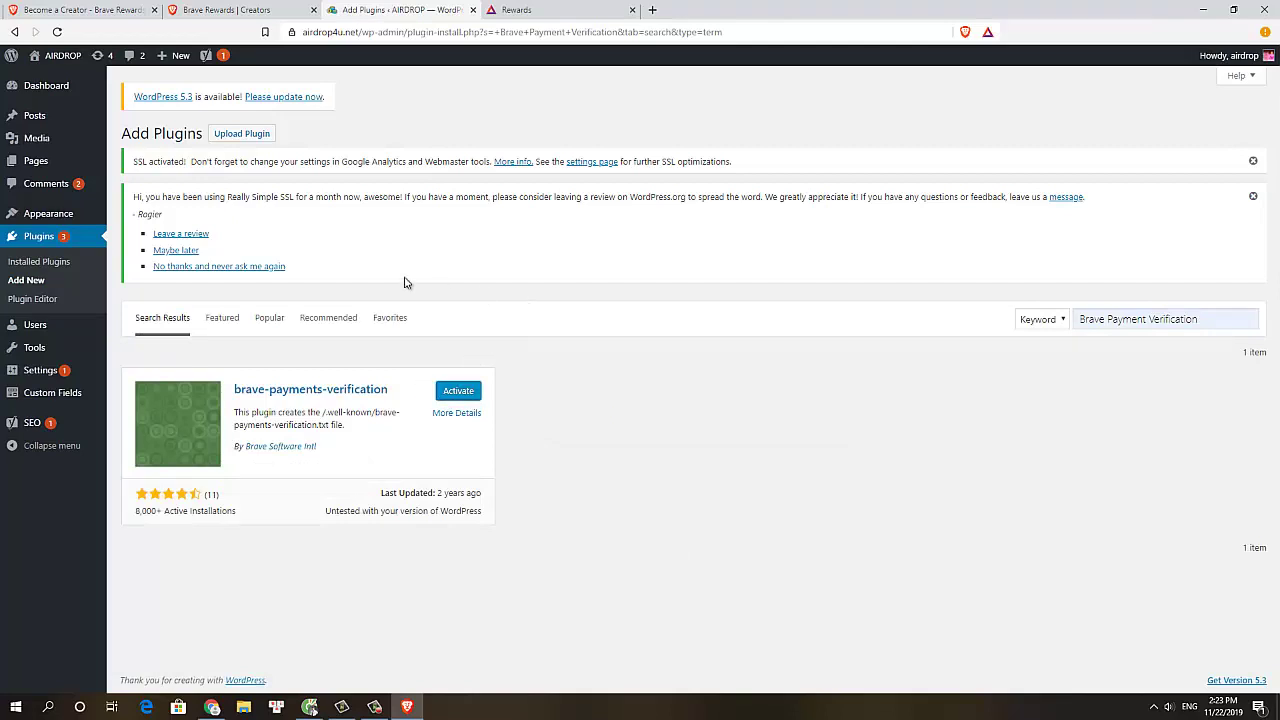
Find Brave Payments Verification, still inactive, in the Installed Plugins list
{"action": "left_click", "coordinate": [35, 372]}
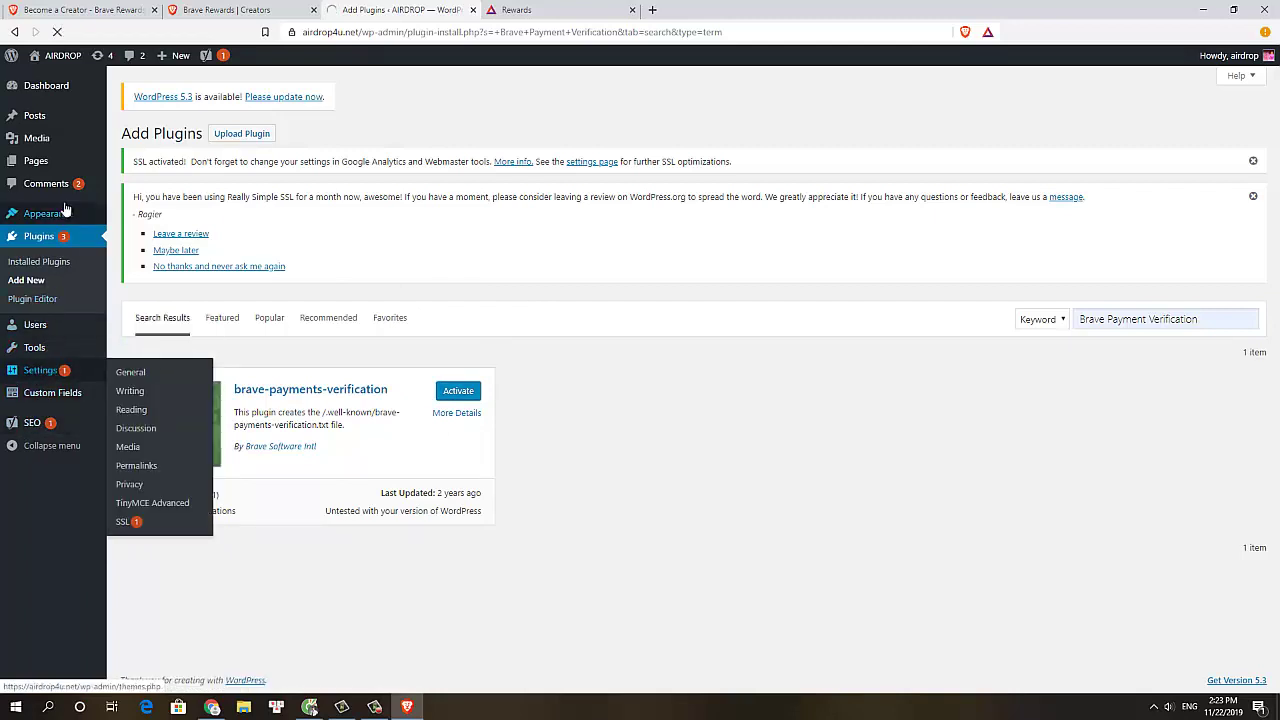
{"action": "left_click", "coordinate": [40, 446]}
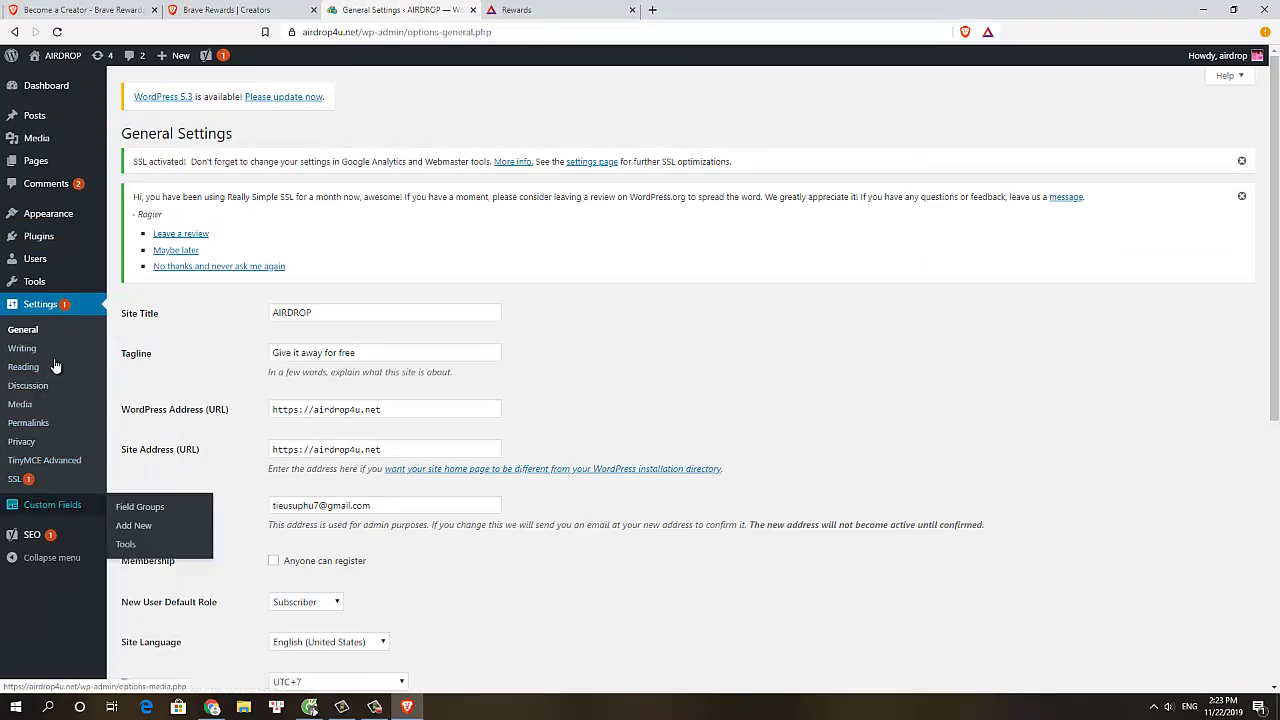
{"action": "left_click", "coordinate": [30, 236]}
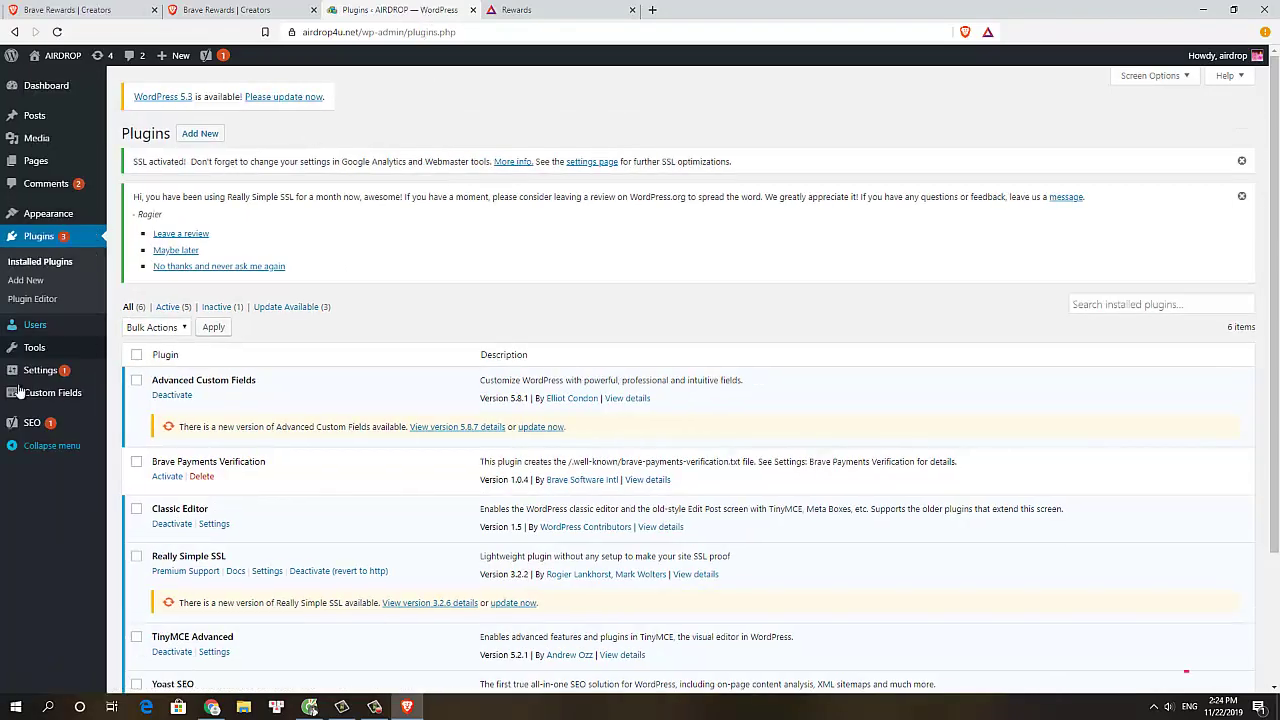
{"action": "mouse_move", "coordinate": [32, 402]}
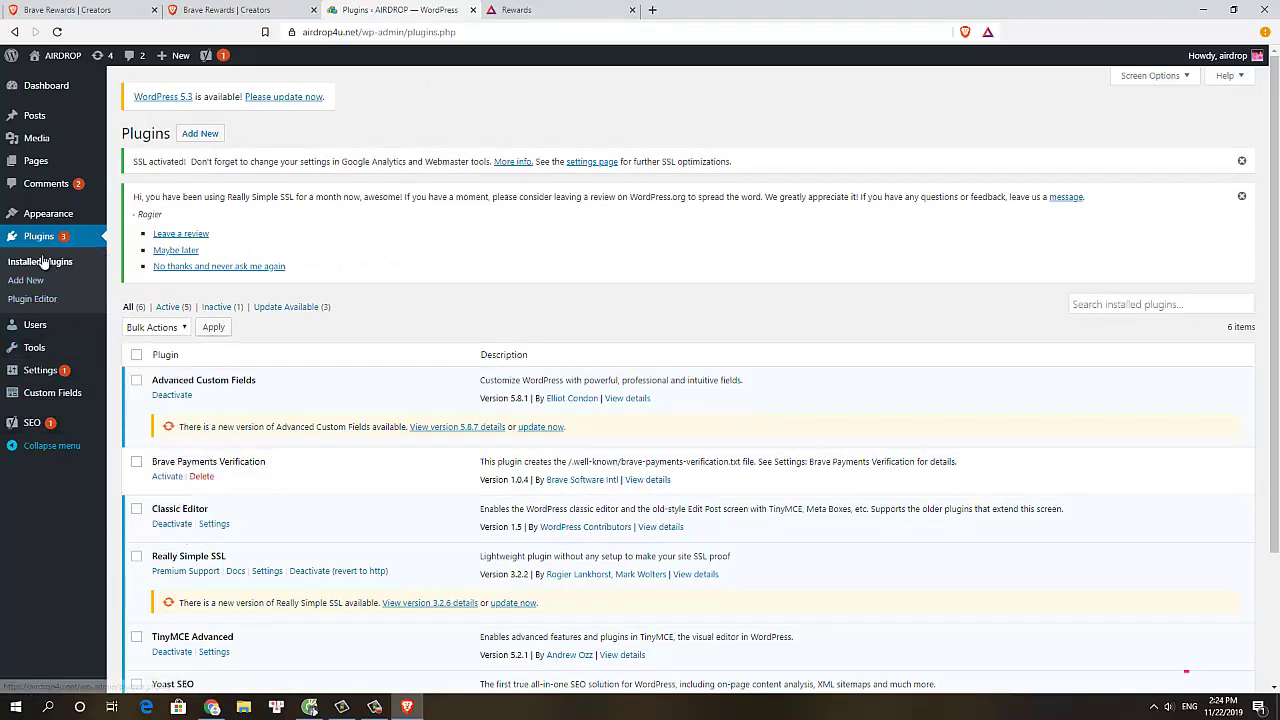
{"action": "left_click", "coordinate": [55, 263]}
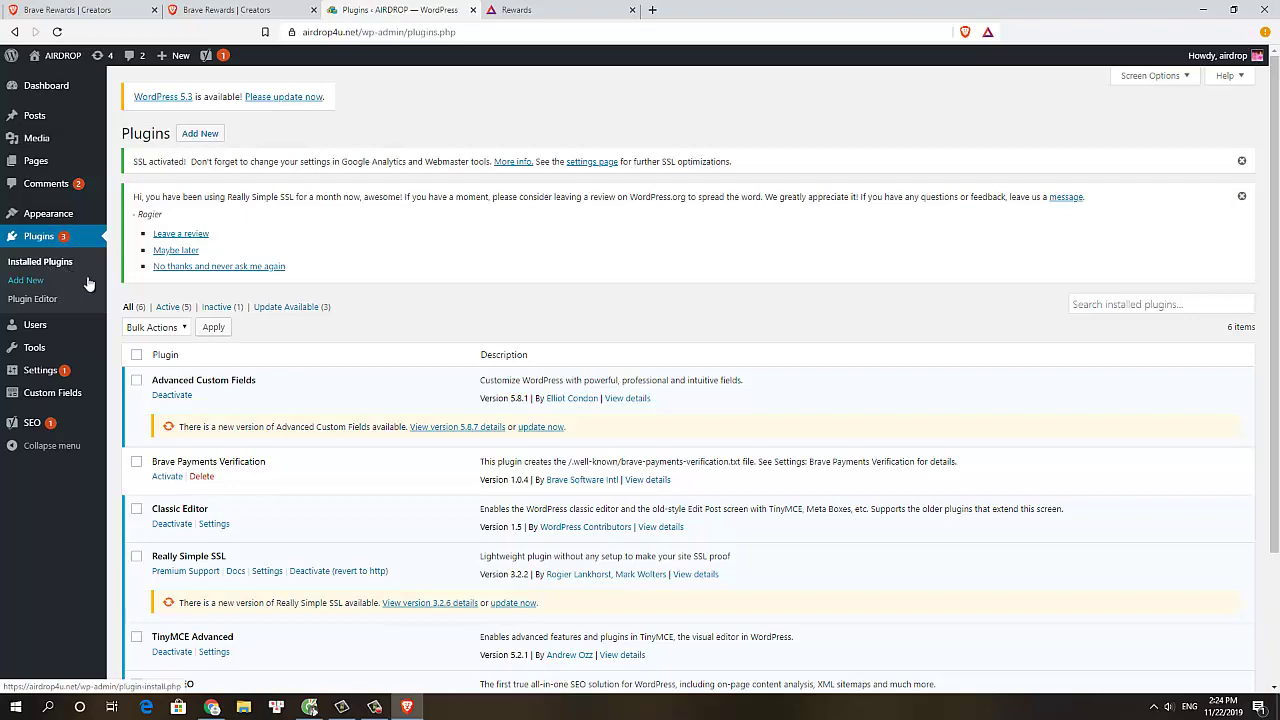
{"action": "scroll", "coordinate": [137, 347], "scroll_direction": "down", "scroll_amount": 3}
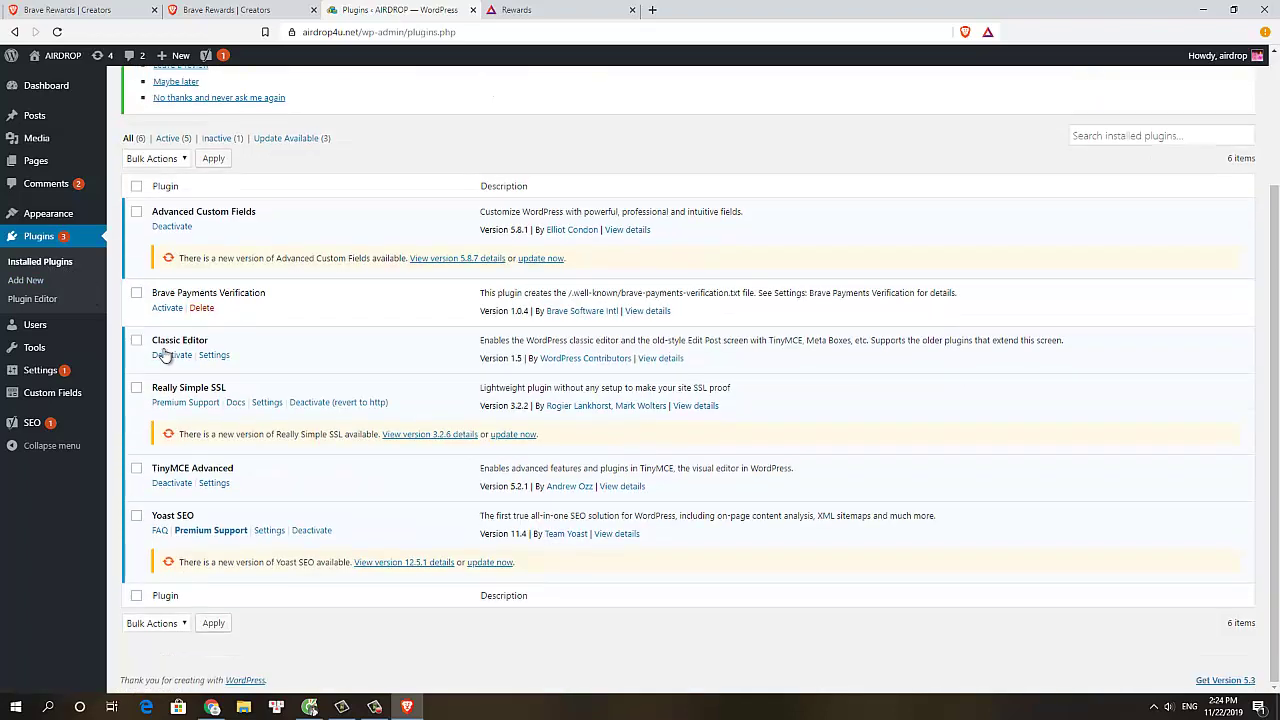
{"action": "scroll", "coordinate": [176, 432], "scroll_direction": "up", "scroll_amount": 1}
{"action": "scroll", "coordinate": [176, 432], "scroll_direction": "up", "scroll_amount": 2}
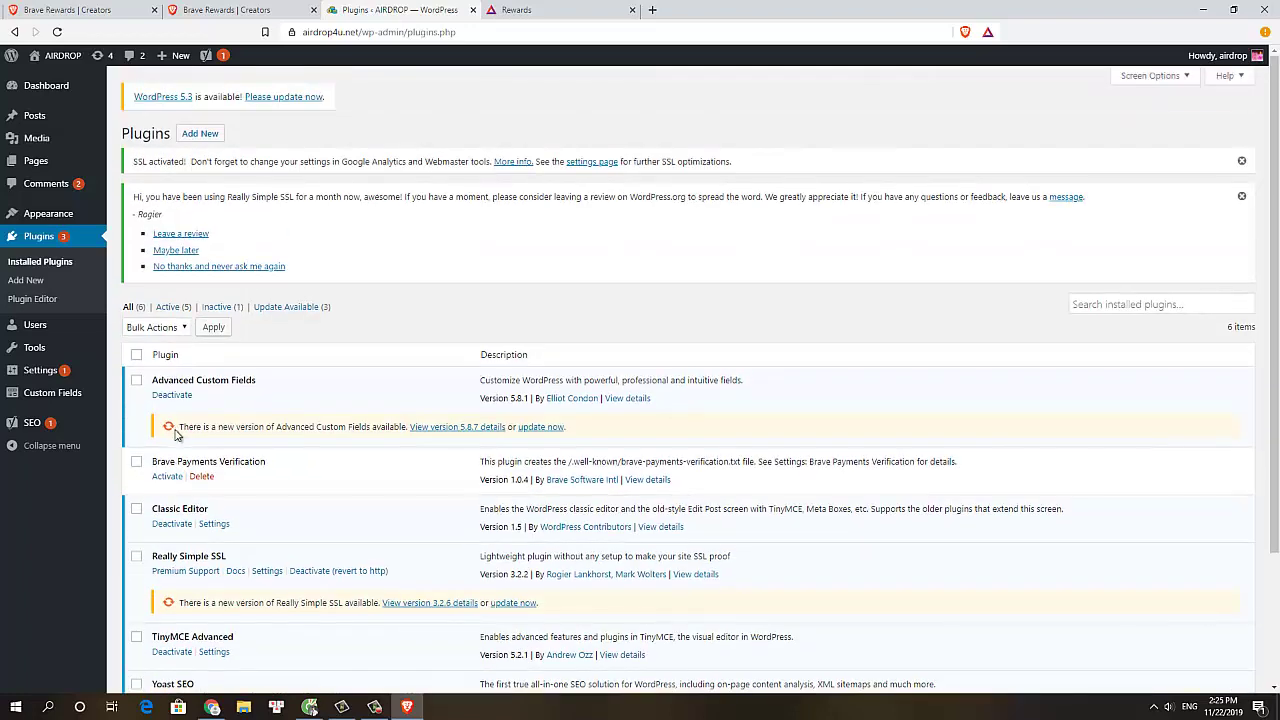
{"action": "scroll", "coordinate": [176, 432], "scroll_direction": "down", "scroll_amount": 2}
Activate Brave Payments Verification and look for its new entry under Settings
{"action": "left_click", "coordinate": [168, 344]}
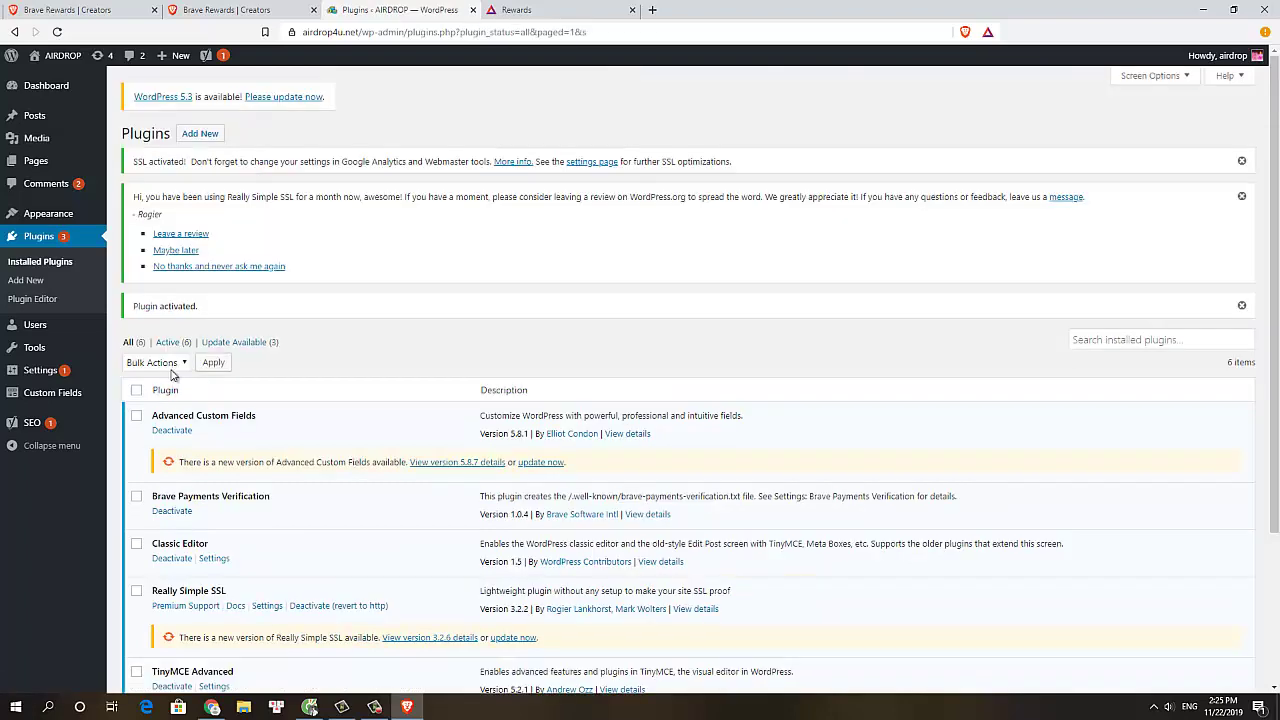
{"action": "mouse_move", "coordinate": [25, 426]}
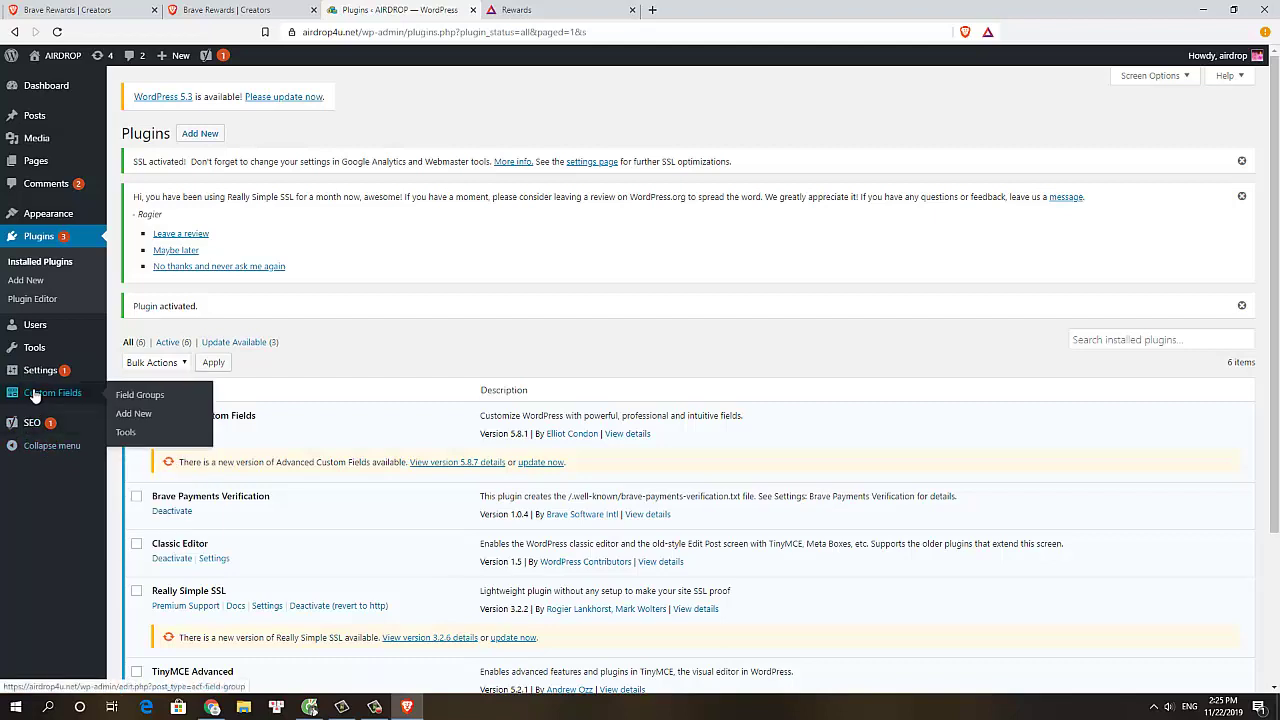
{"action": "mouse_move", "coordinate": [38, 372]}
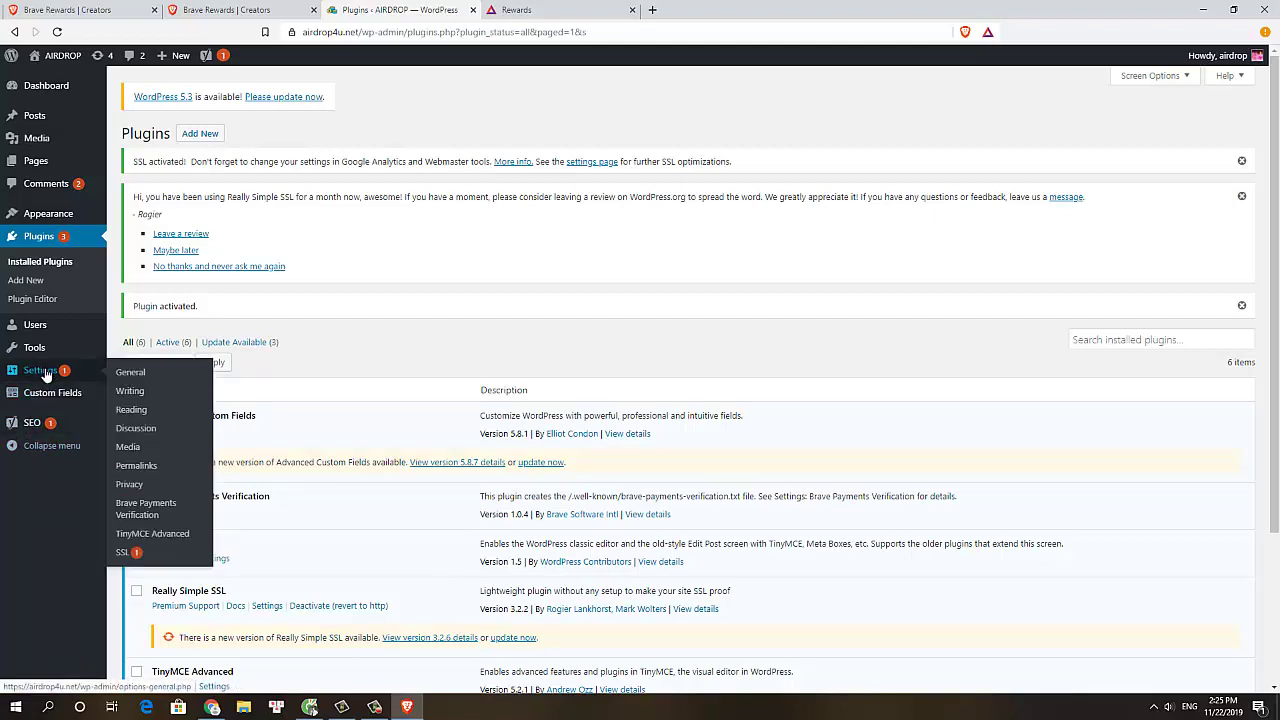
Open the Brave Payments Verification settings and clear the wrongly pasted plugin address
{"action": "left_click", "coordinate": [145, 503]}
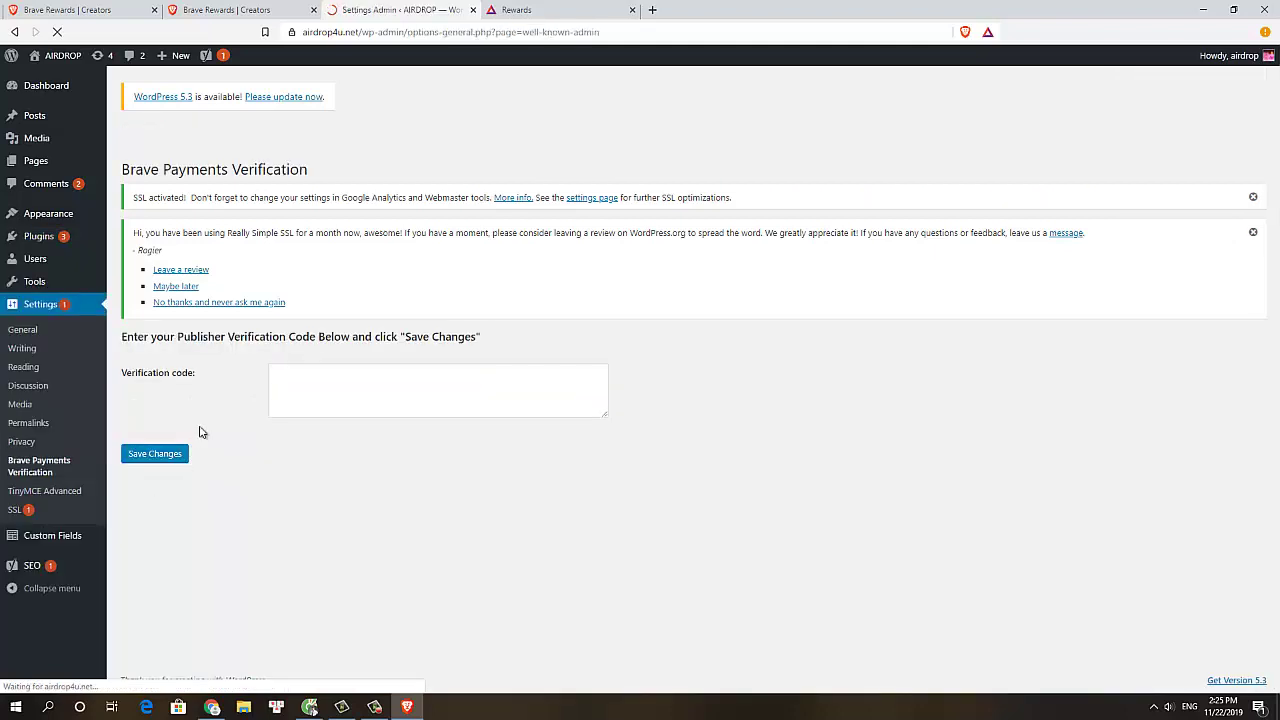
{"action": "left_click", "coordinate": [313, 383]}
{"action": "key", "text": "ctrl+v"}
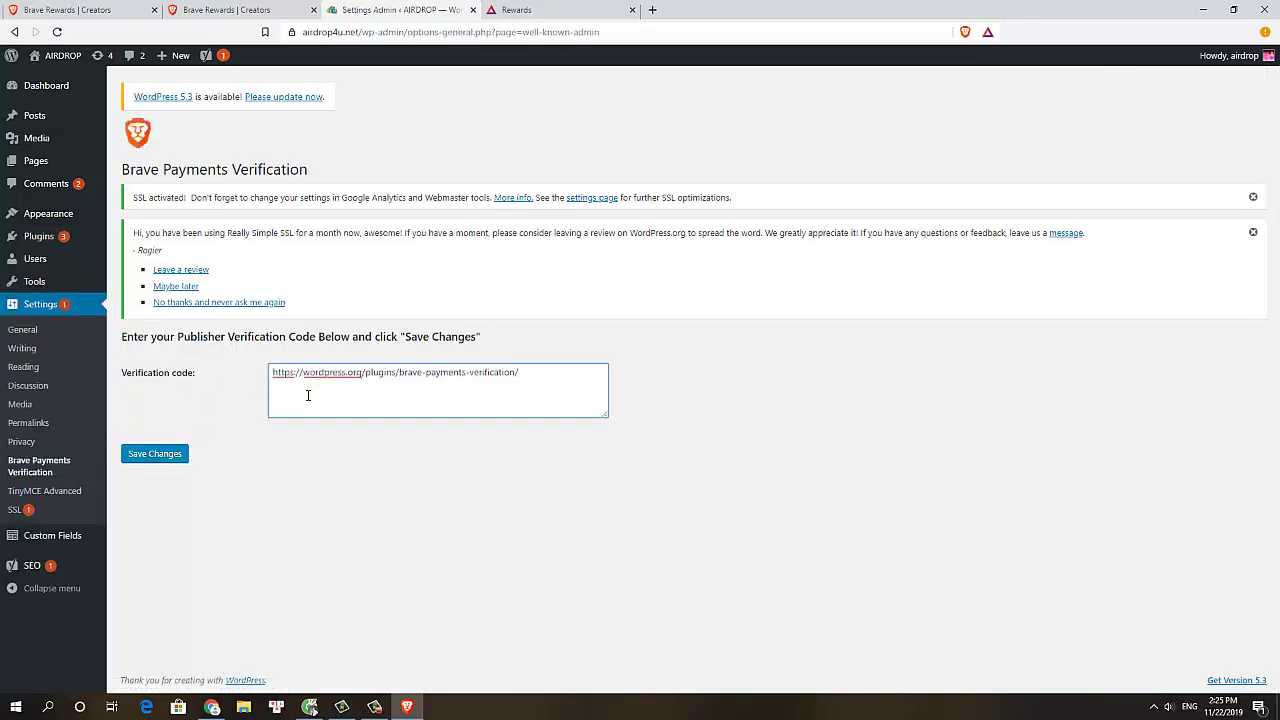
{"action": "key", "text": "ctrl+a"}
{"action": "key", "text": "BackSpace"}
Copy the verification code from the Creators page, then paste and save it in WordPress
{"action": "left_click", "coordinate": [120, 9]}
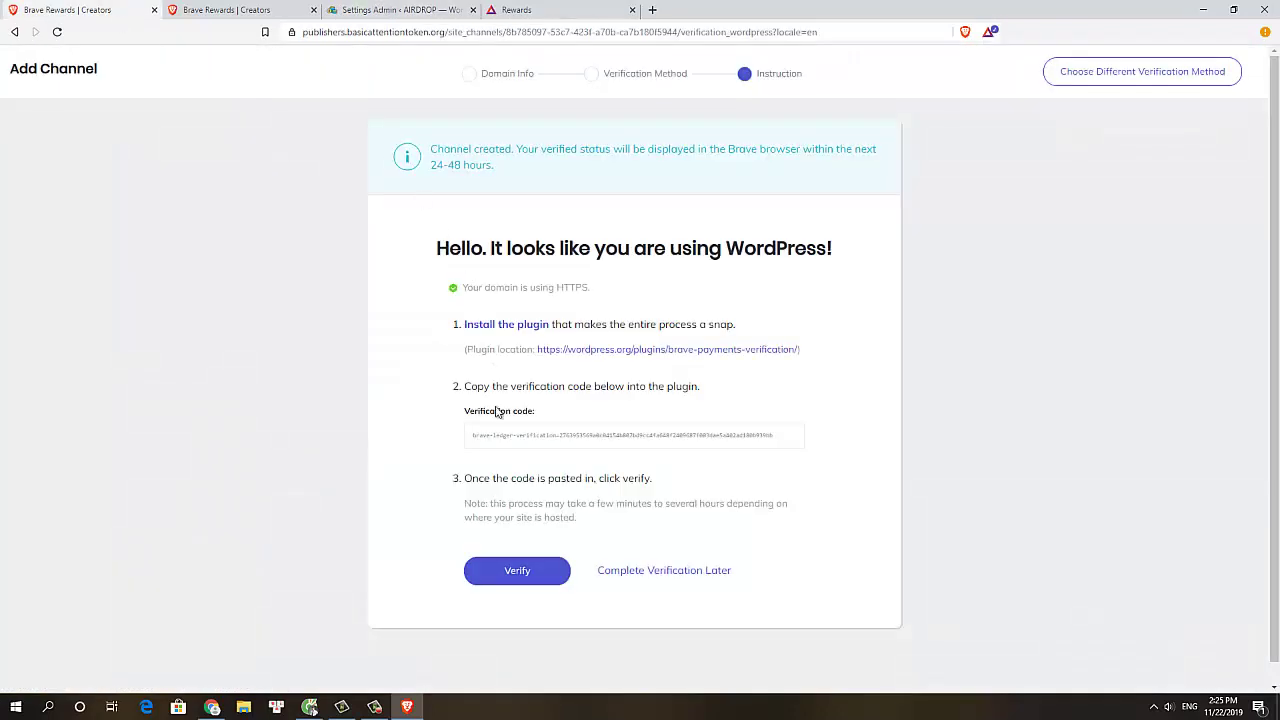
{"action": "triple_click", "coordinate": [490, 436]}
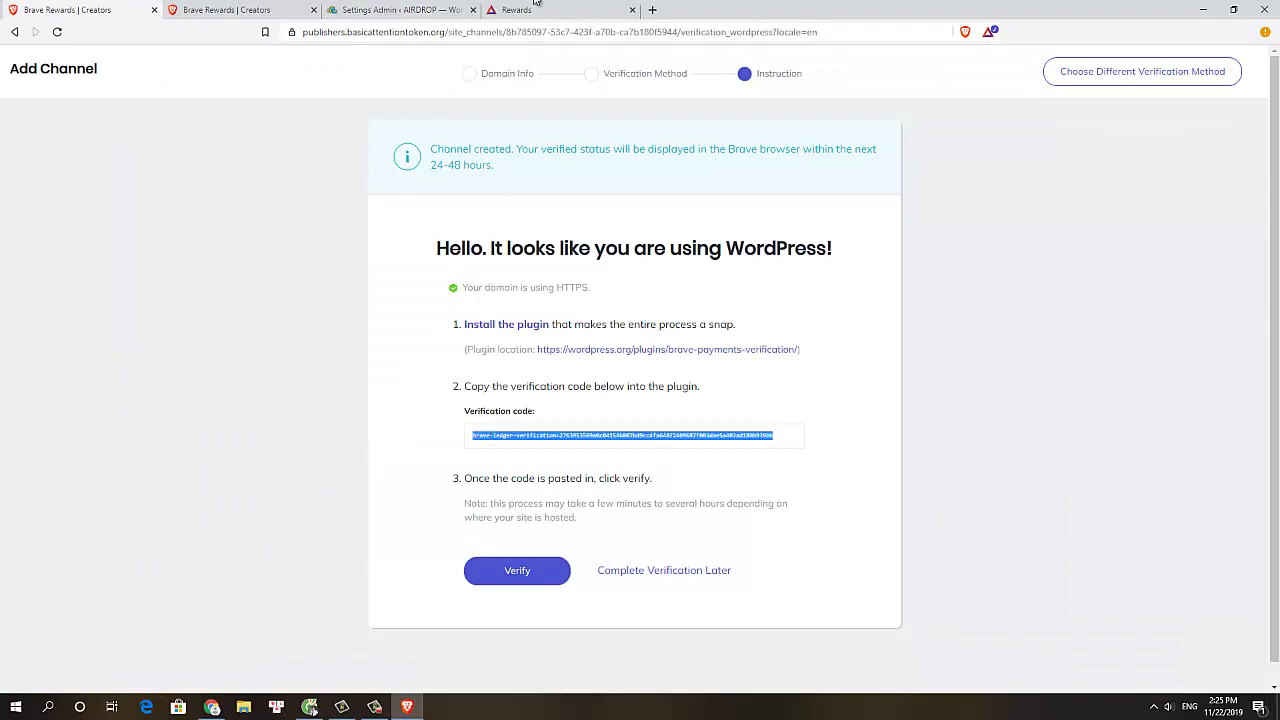
{"action": "key", "text": "ctrl+c"}
{"action": "left_click", "coordinate": [434, 9]}
{"action": "key", "text": "ctrl+v"}
{"action": "left_click", "coordinate": [157, 451]}
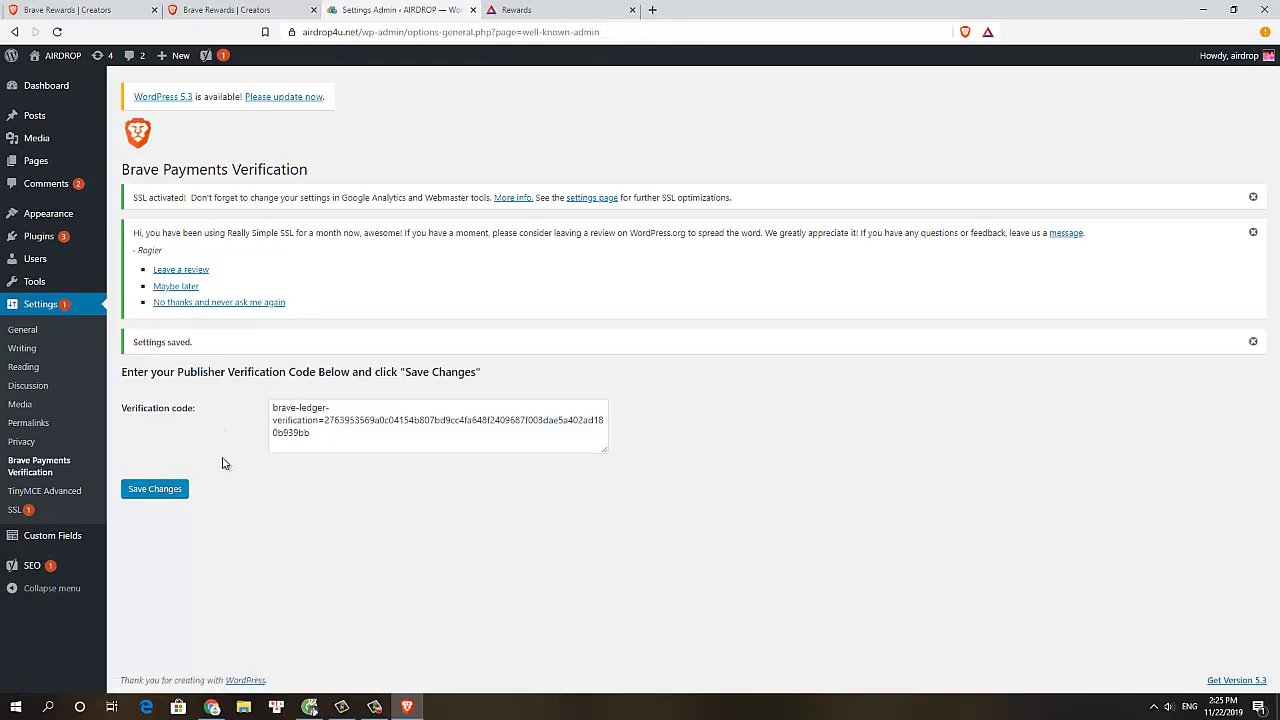
{"action": "left_click", "coordinate": [58, 9]}
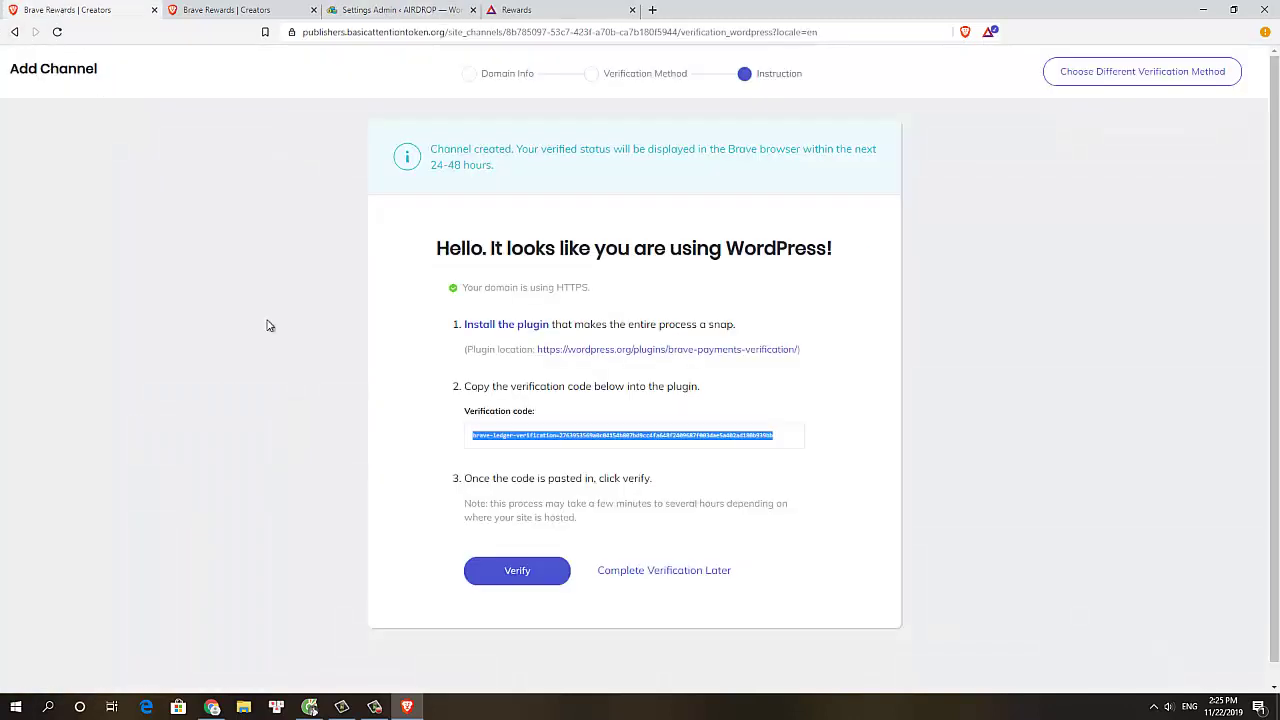
Have Brave verify the airdrop4u.net website channel from the Add Channel instructions page
{"action": "left_click", "coordinate": [498, 560]}
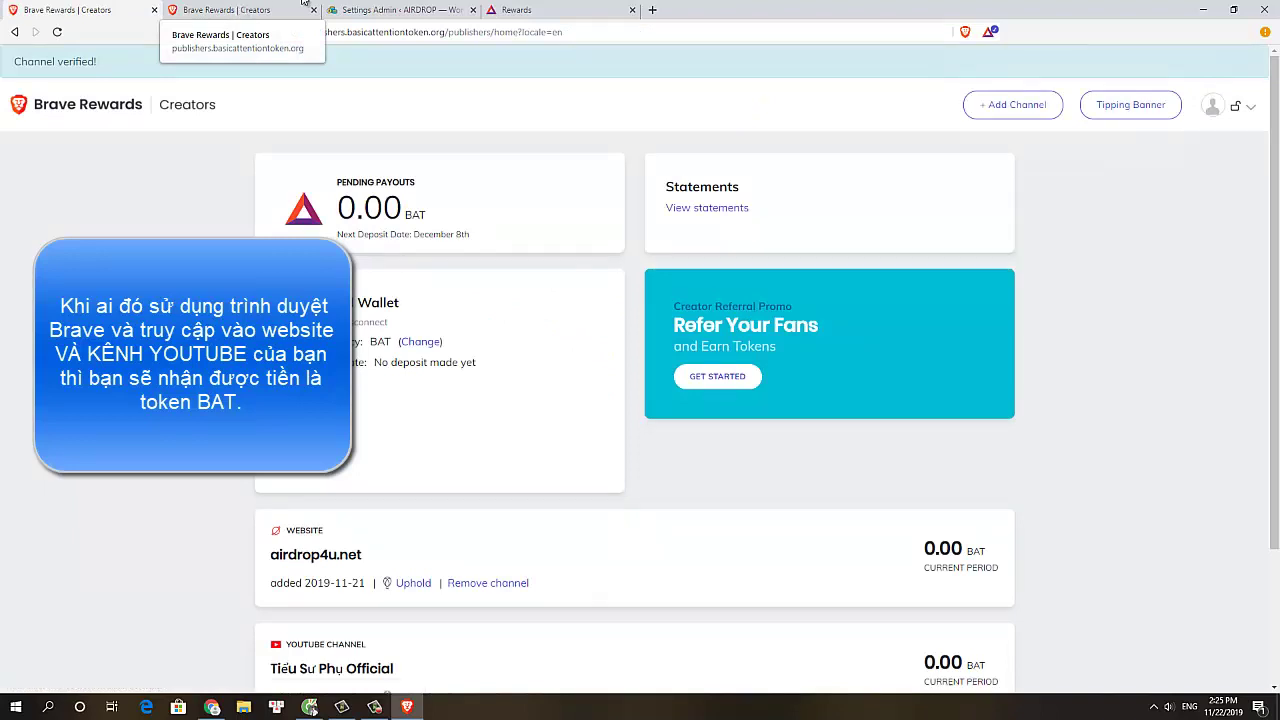
View the website channel's Uphold wallet card, then start the Refer Your Fans promo
{"action": "scroll", "coordinate": [423, 405], "scroll_direction": "down", "scroll_amount": 2}
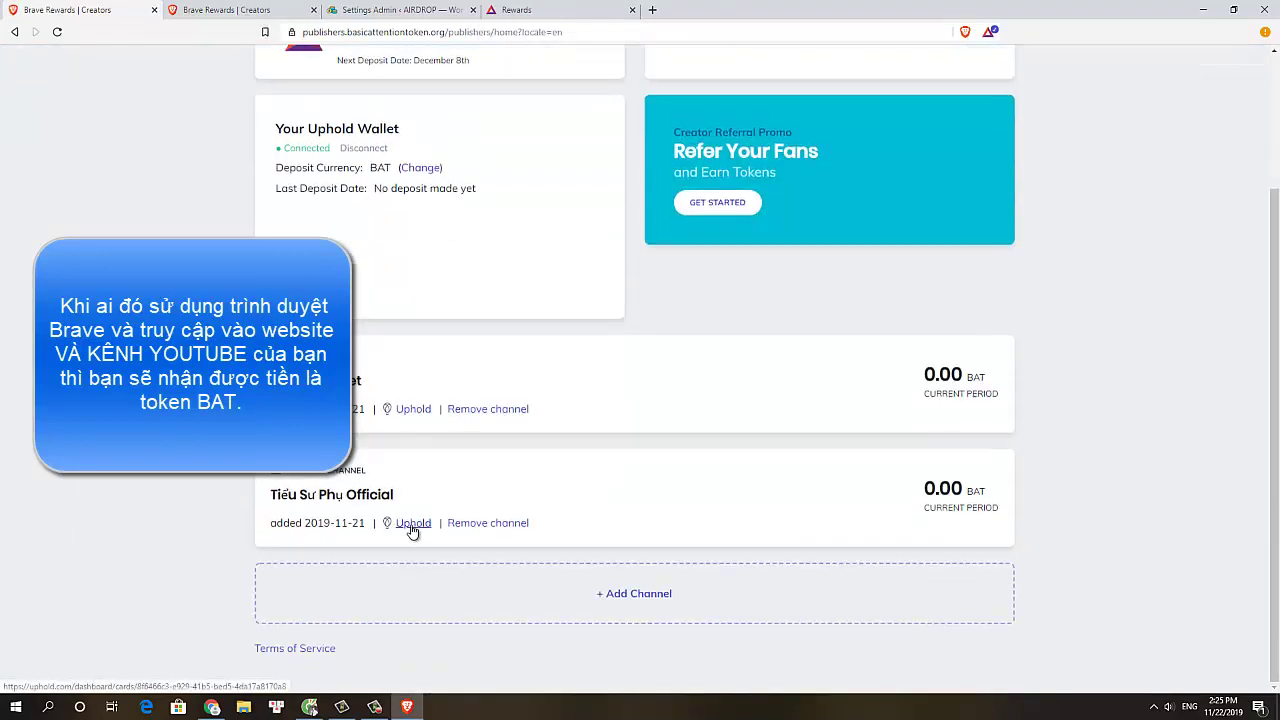
{"action": "left_click", "coordinate": [414, 410]}
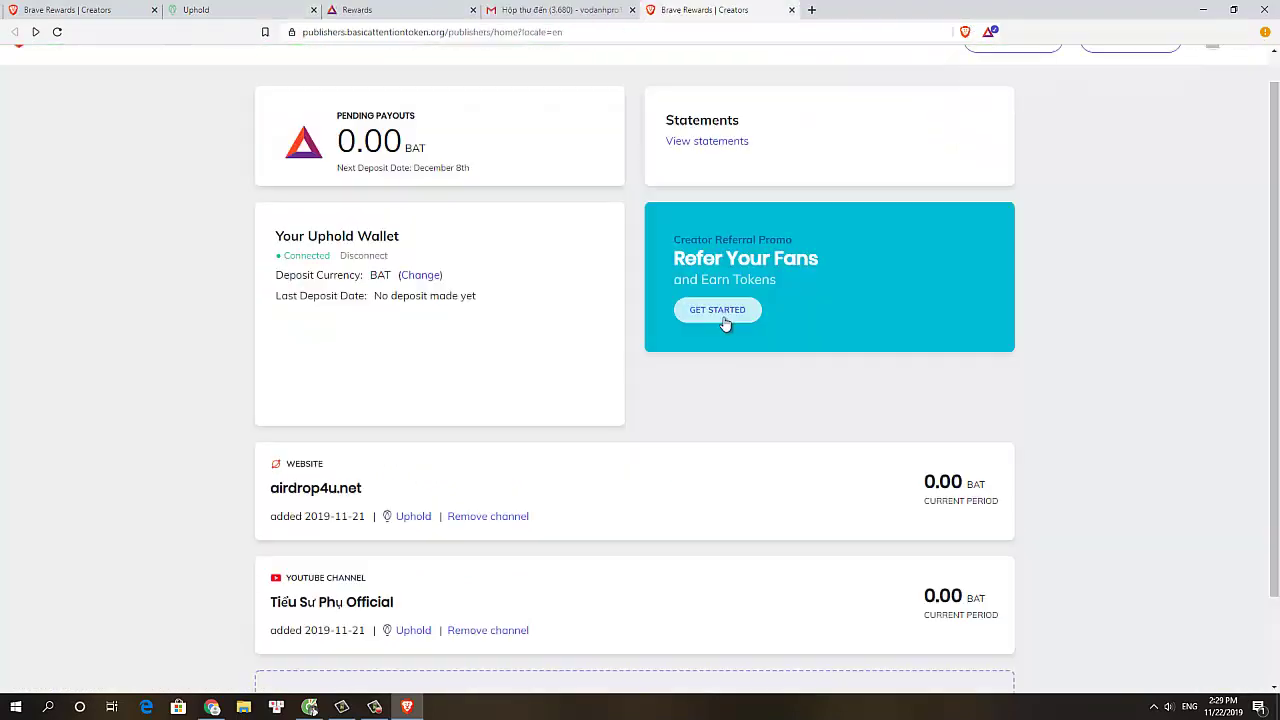
{"action": "left_click", "coordinate": [723, 319]}
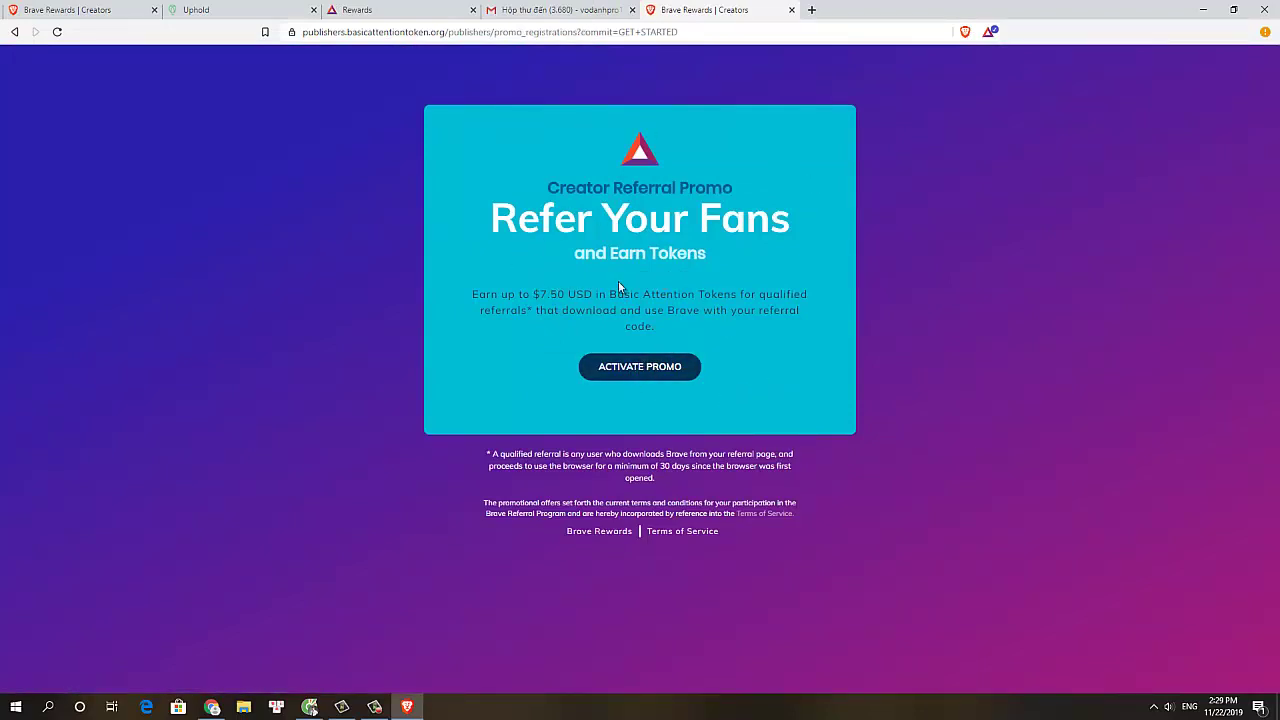
Close the Gmail inbox and activate the creator referral promo on the promo page
{"action": "left_click", "coordinate": [632, 10]}
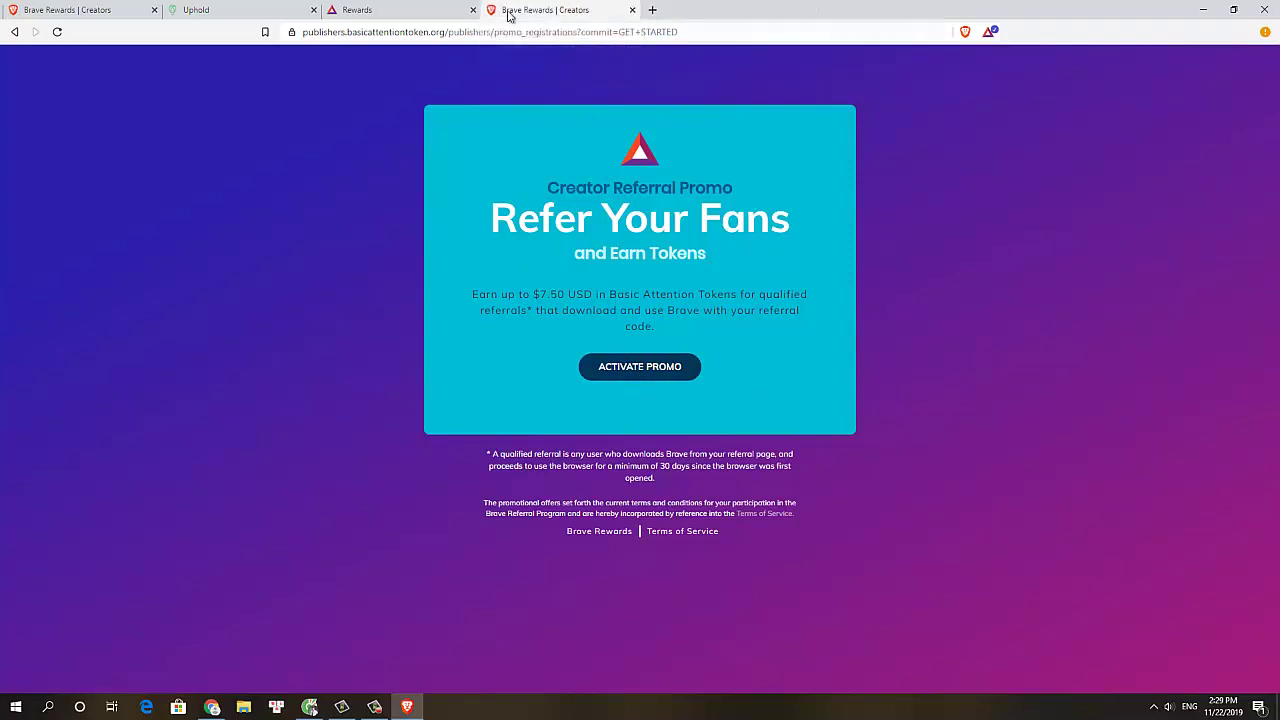
{"action": "left_click", "coordinate": [416, 7]}
{"action": "left_click", "coordinate": [548, 10]}
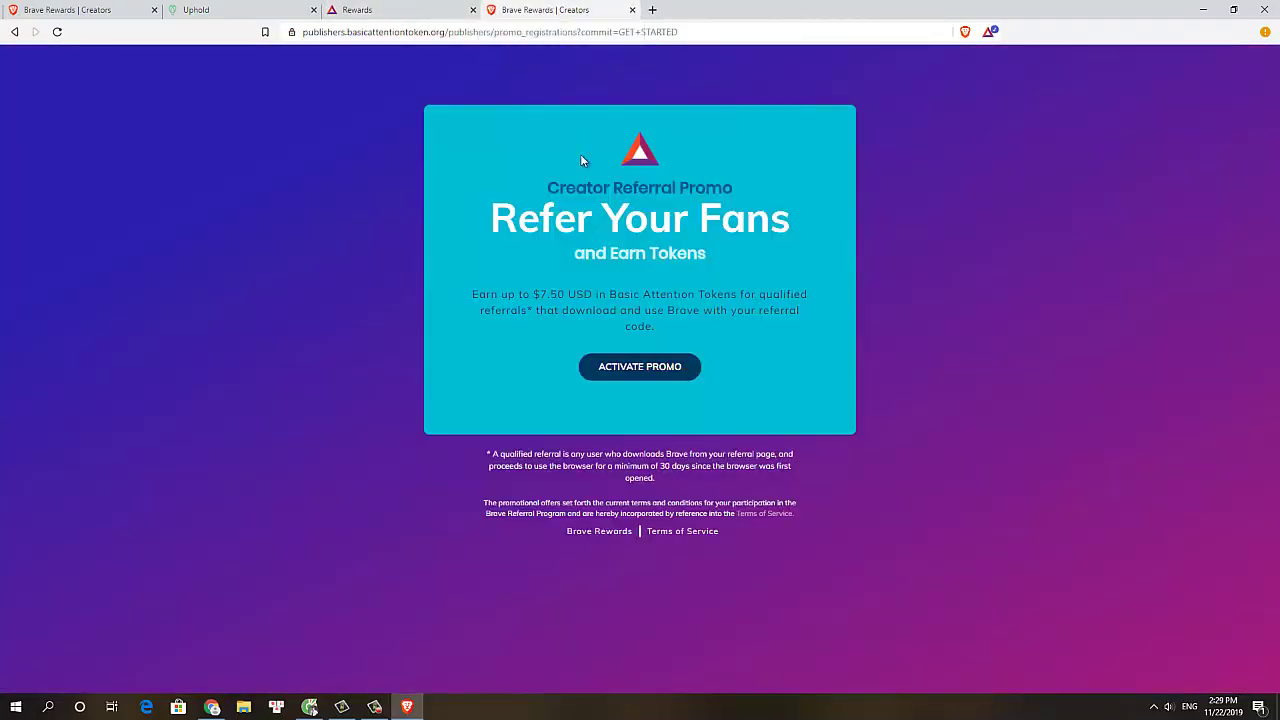
{"action": "left_click", "coordinate": [647, 375]}
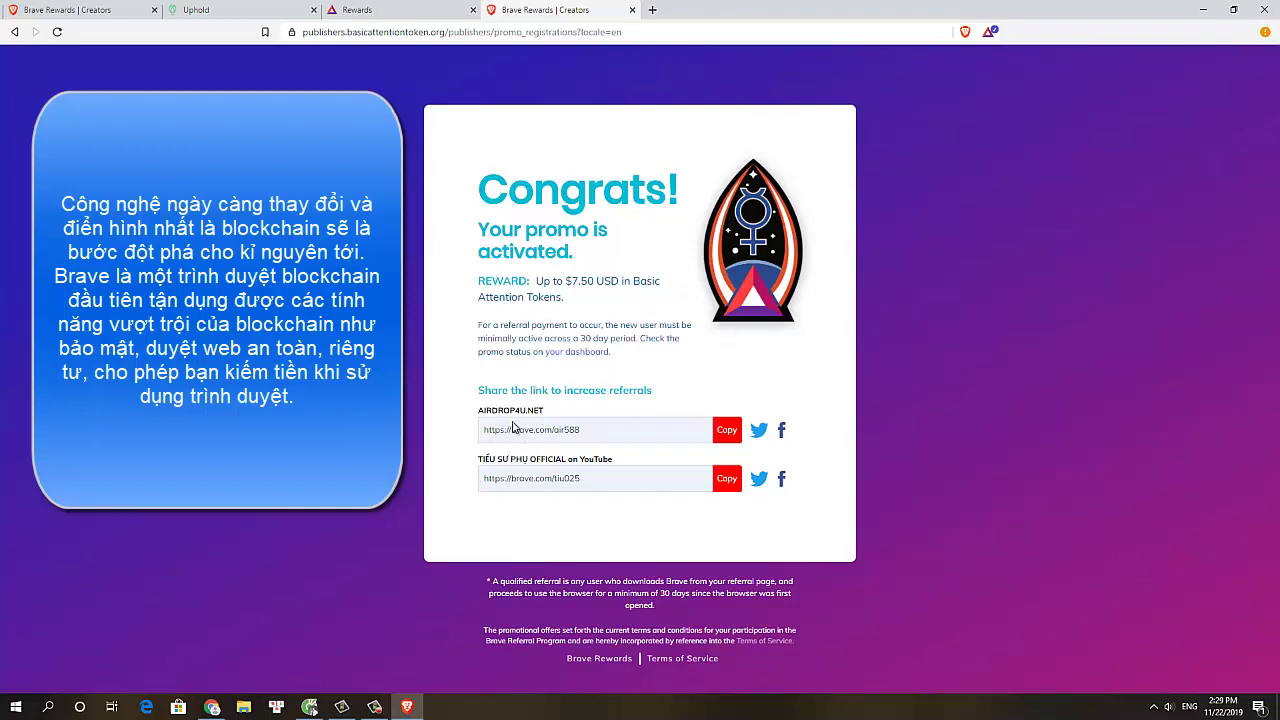
Copy the YouTube and website referral links and check the Uphold wallet card activity
{"action": "left_click", "coordinate": [724, 479]}
{"action": "left_click", "coordinate": [729, 430]}
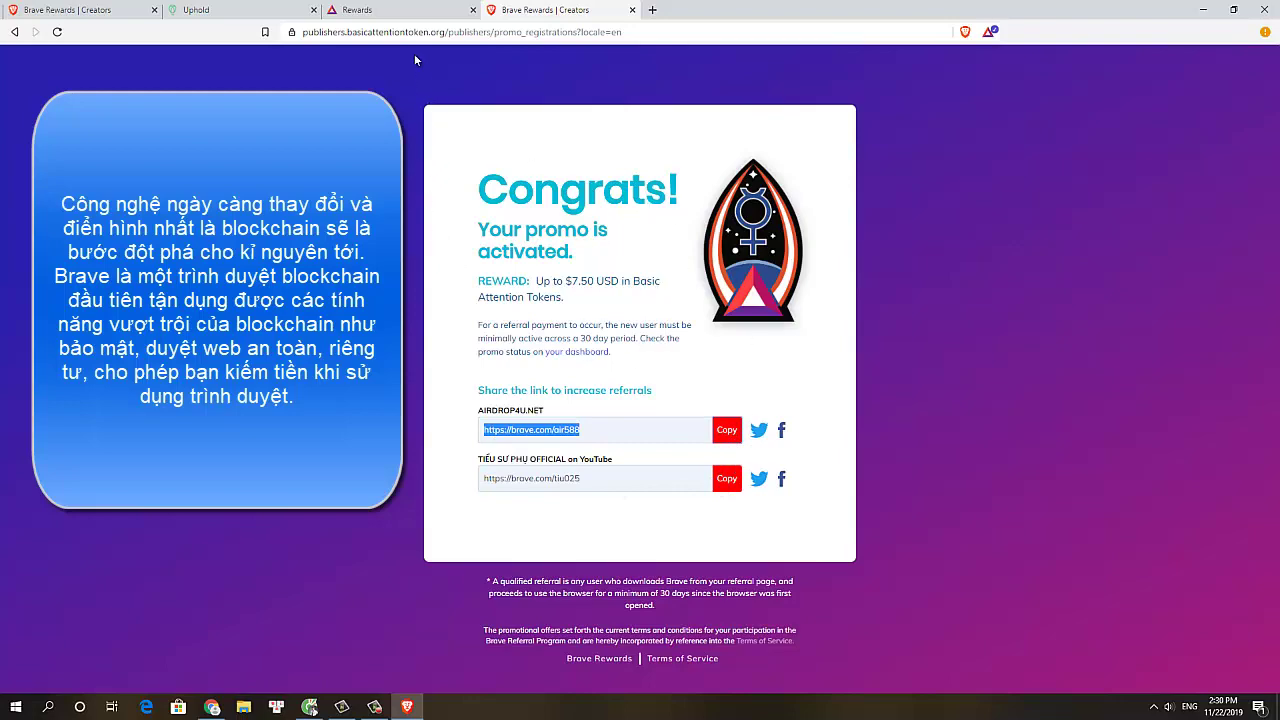
{"action": "left_click", "coordinate": [232, 8]}
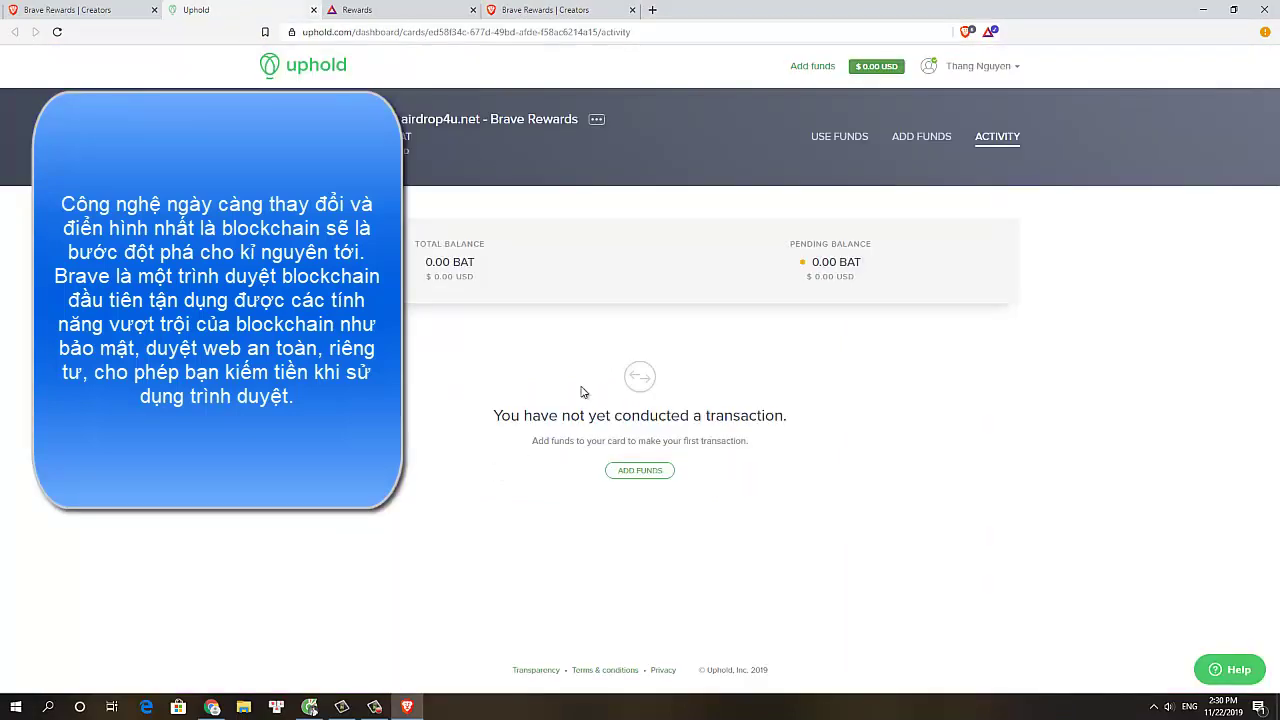
{"action": "left_click", "coordinate": [520, 9]}
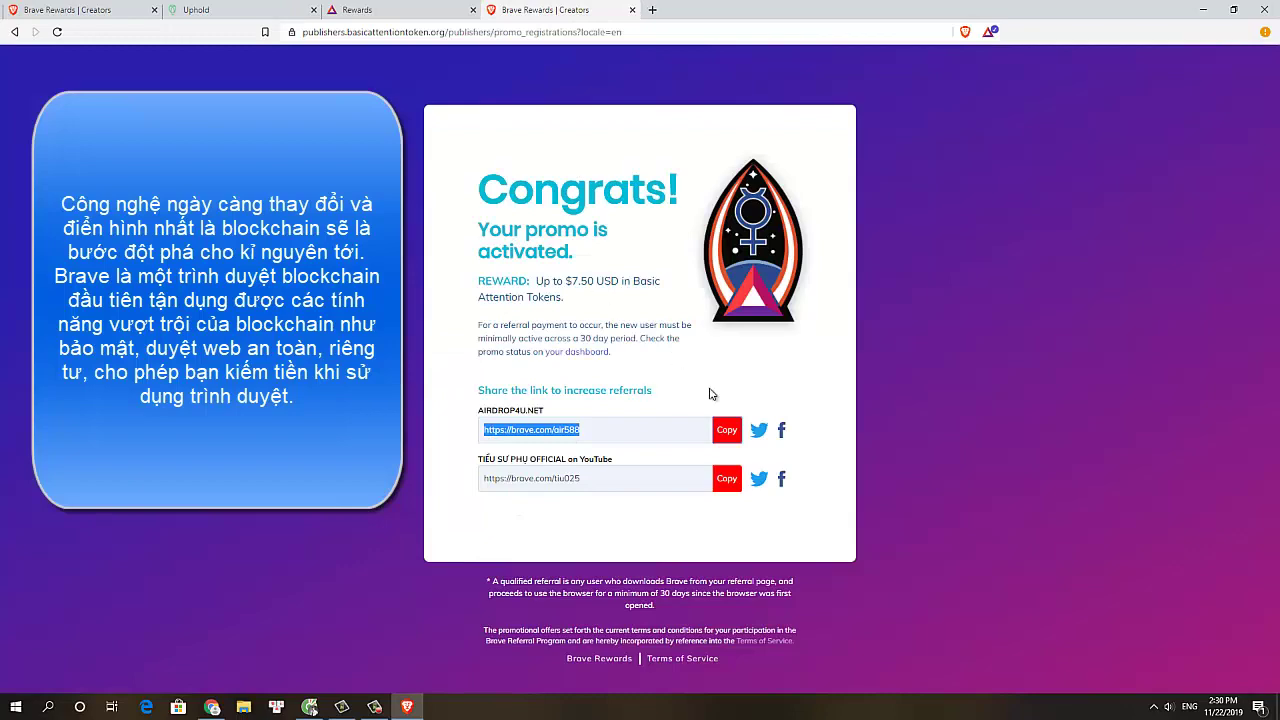
Review the browser's Brave Rewards overview, then go back to the Creators dashboard
{"action": "left_click", "coordinate": [365, 10]}
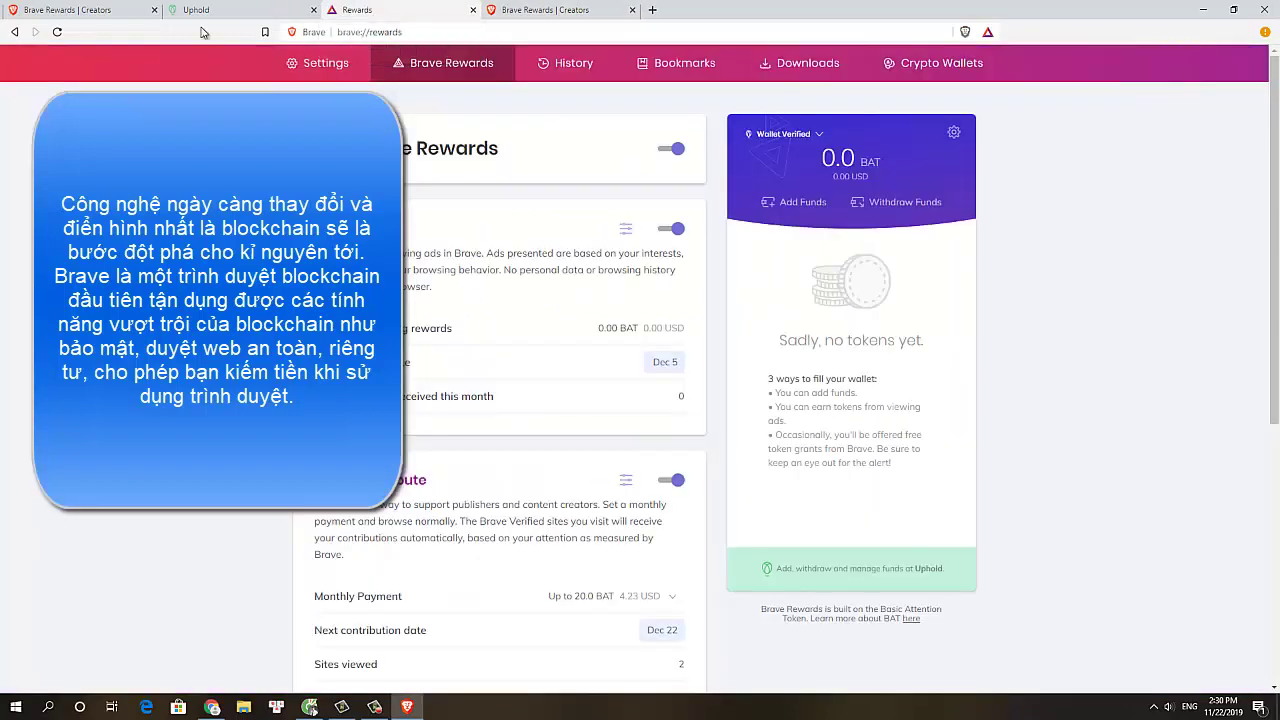
{"action": "scroll", "coordinate": [470, 300], "scroll_direction": "down", "scroll_amount": 3}
{"action": "scroll", "coordinate": [465, 370], "scroll_direction": "down", "scroll_amount": 3}
{"action": "scroll", "coordinate": [466, 386], "scroll_direction": "up", "scroll_amount": 5}
{"action": "left_click", "coordinate": [66, 9]}
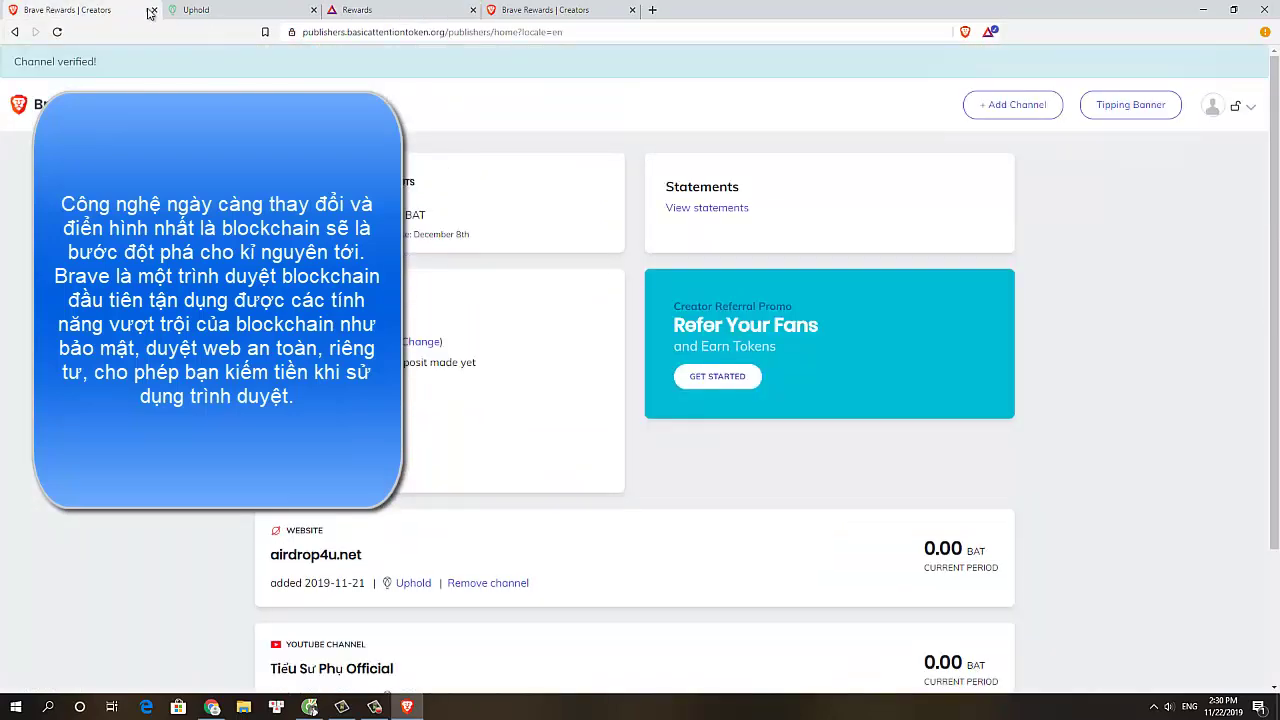
{"action": "left_click", "coordinate": [1156, 704]}
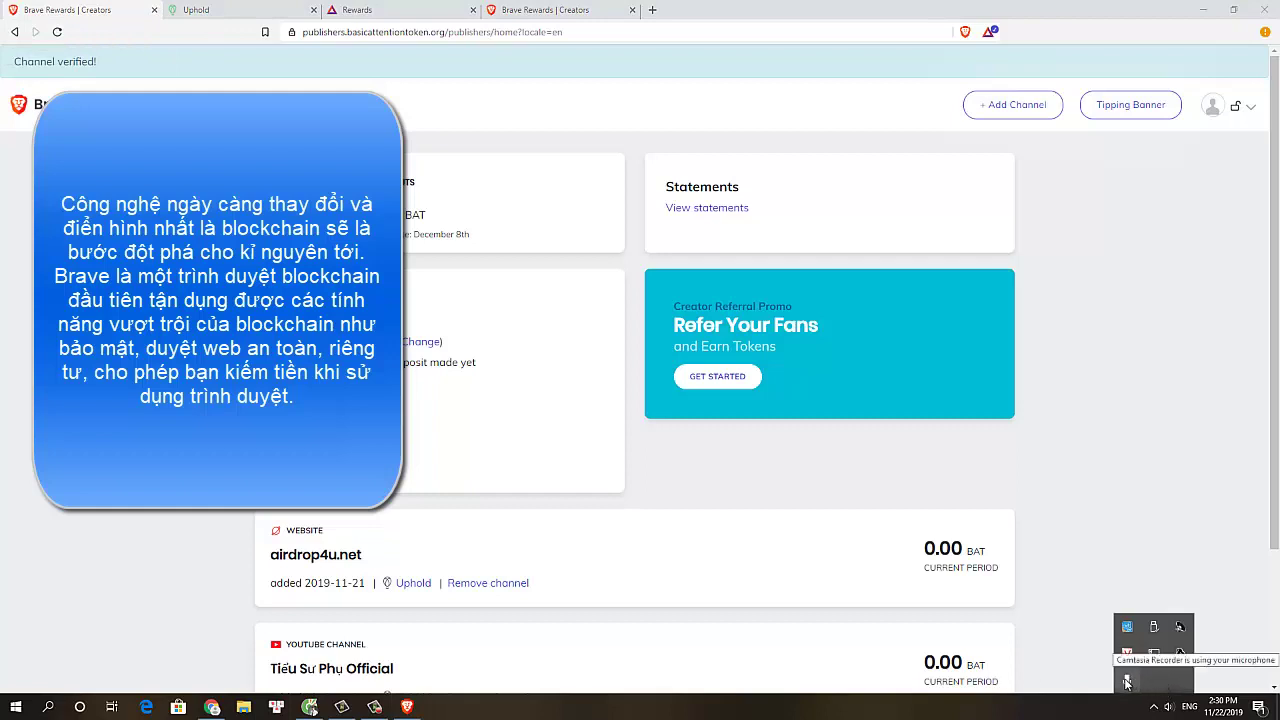
{"action": "left_click", "coordinate": [374, 707]}
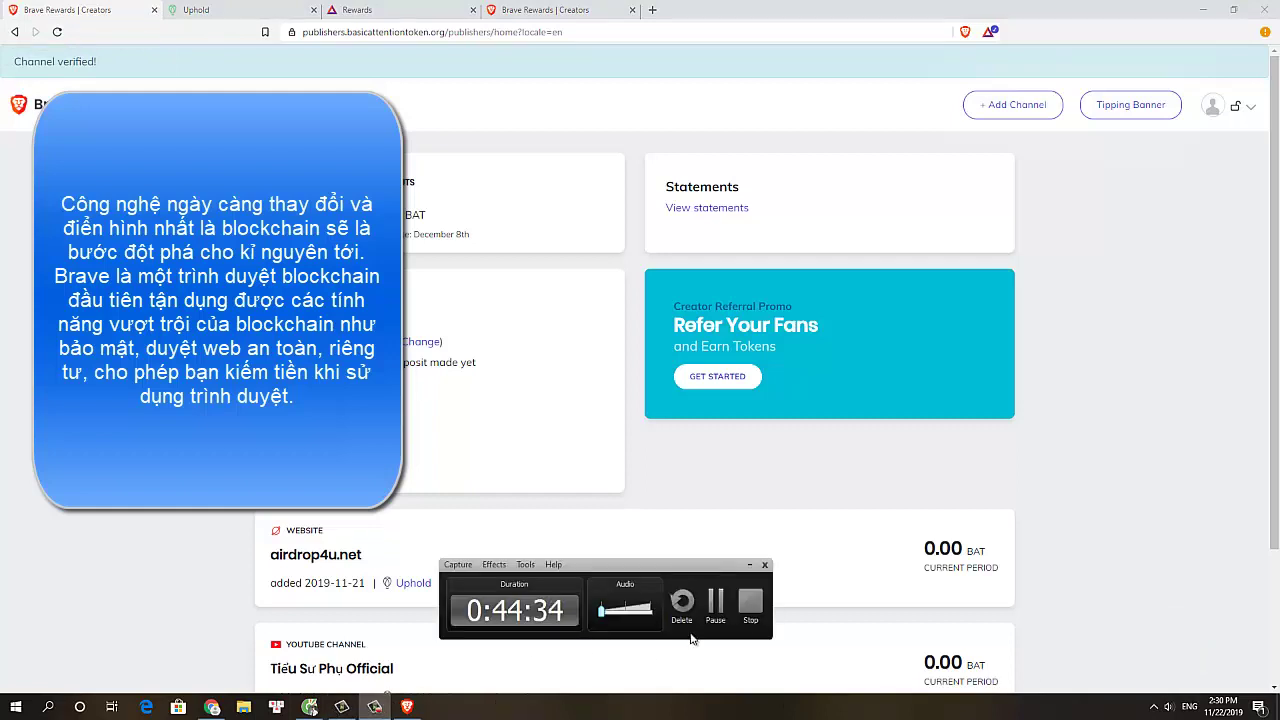
{"action": "left_click", "coordinate": [750, 603]}
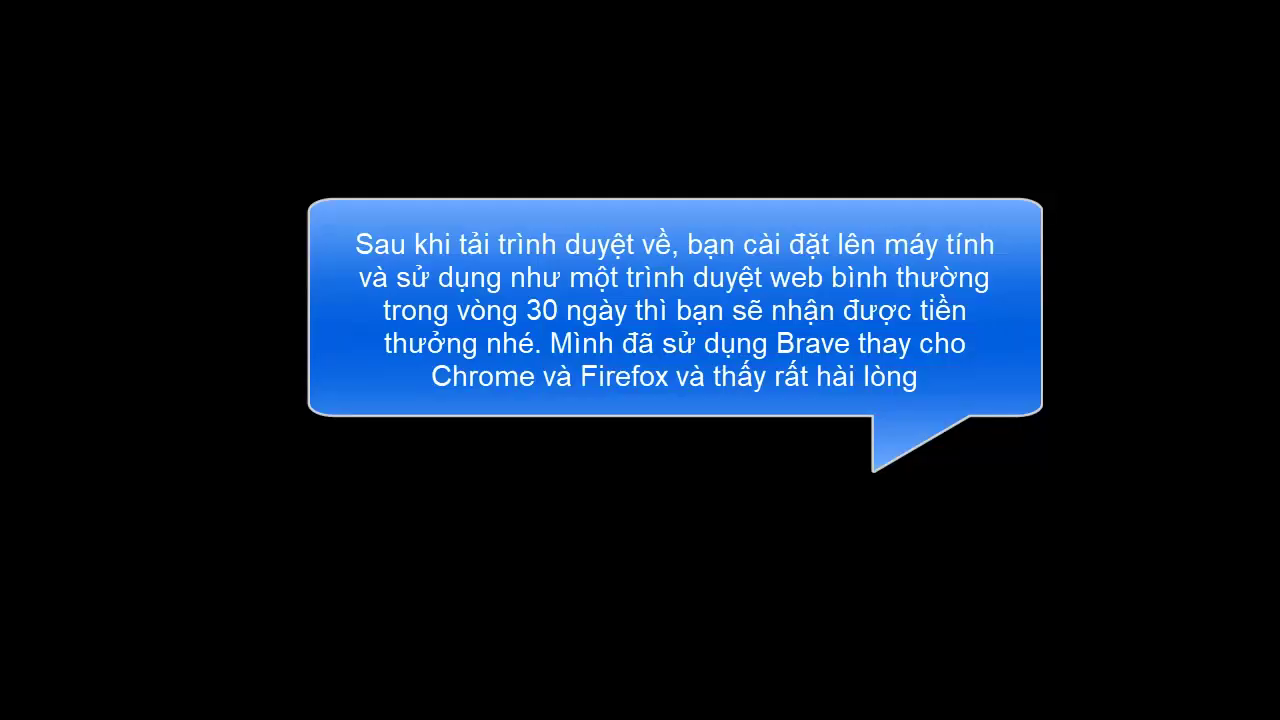